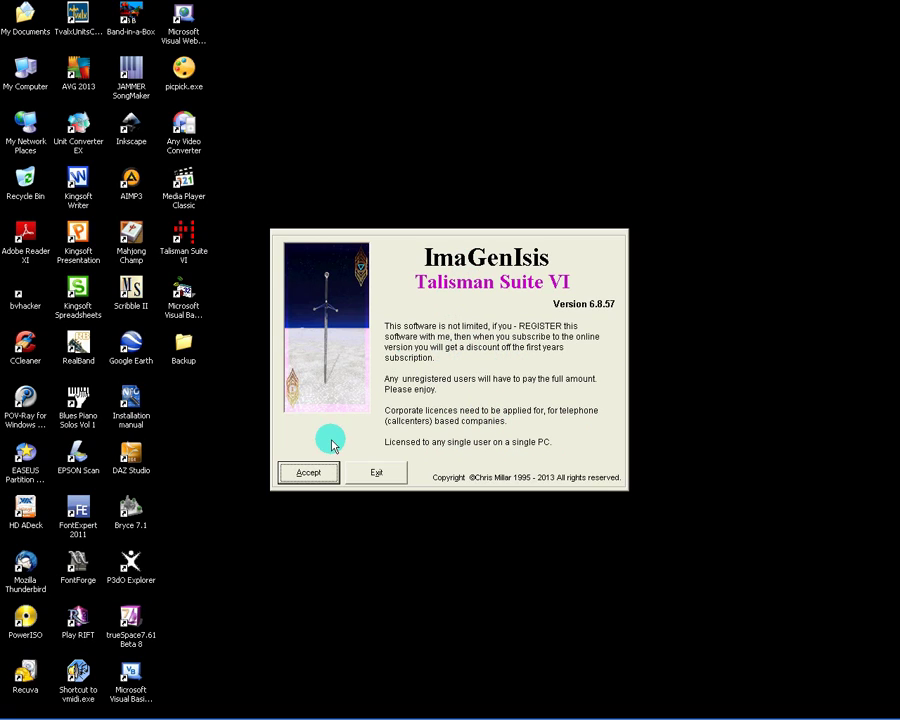
Accept the licence notice on the Talisman Suite VI splash dialog.
{"action": "left_click", "coordinate": [306, 474]}
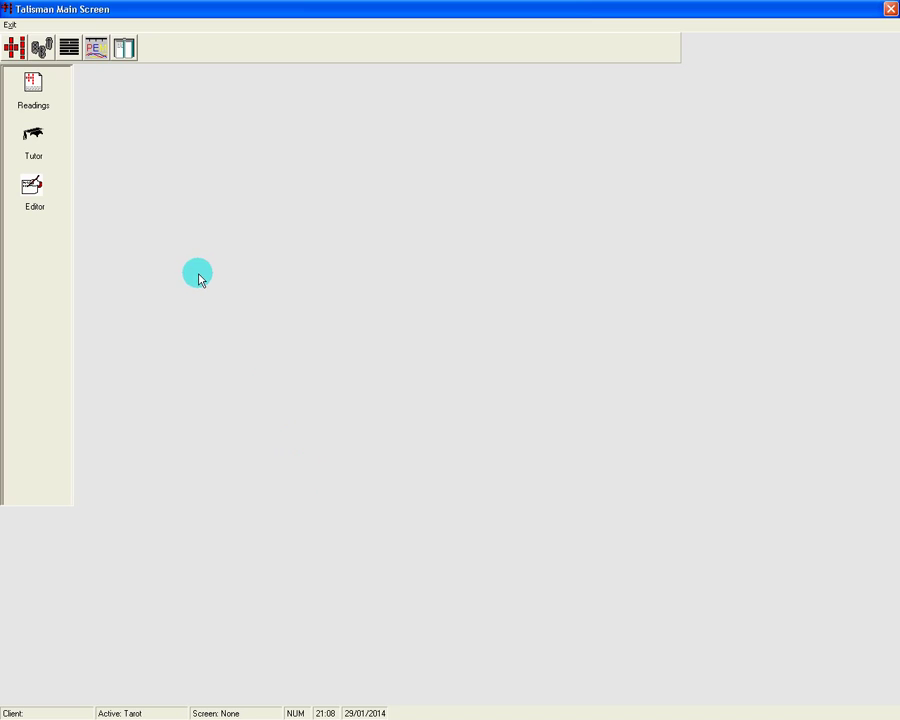
Open the Biorythms data entry window from the Biorythms Planner.
{"action": "left_click", "coordinate": [97, 52]}
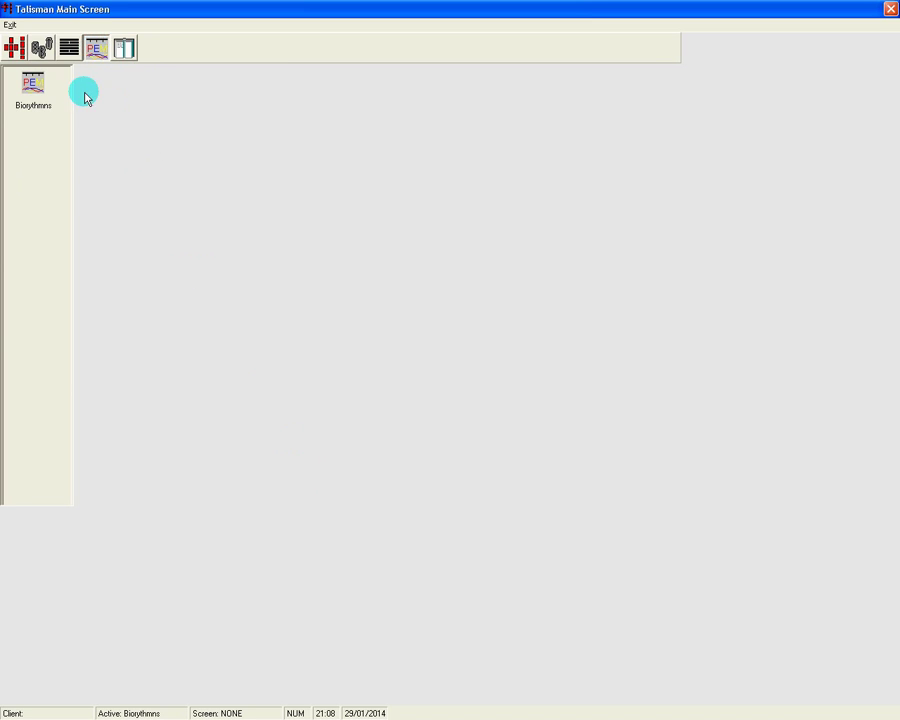
{"action": "left_click", "coordinate": [30, 92]}
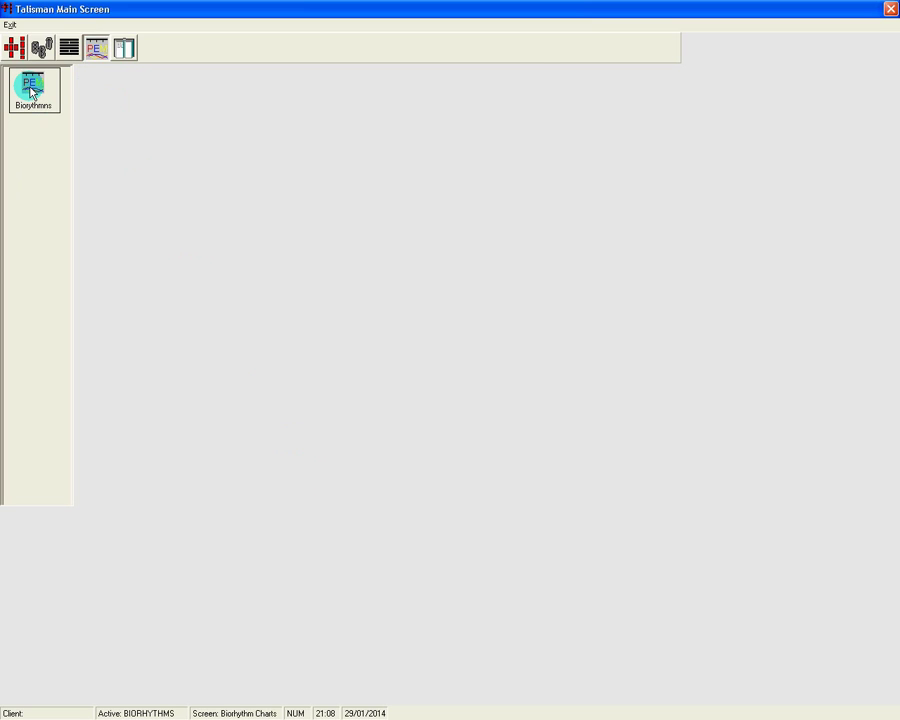
{"action": "double_click", "coordinate": [30, 92]}
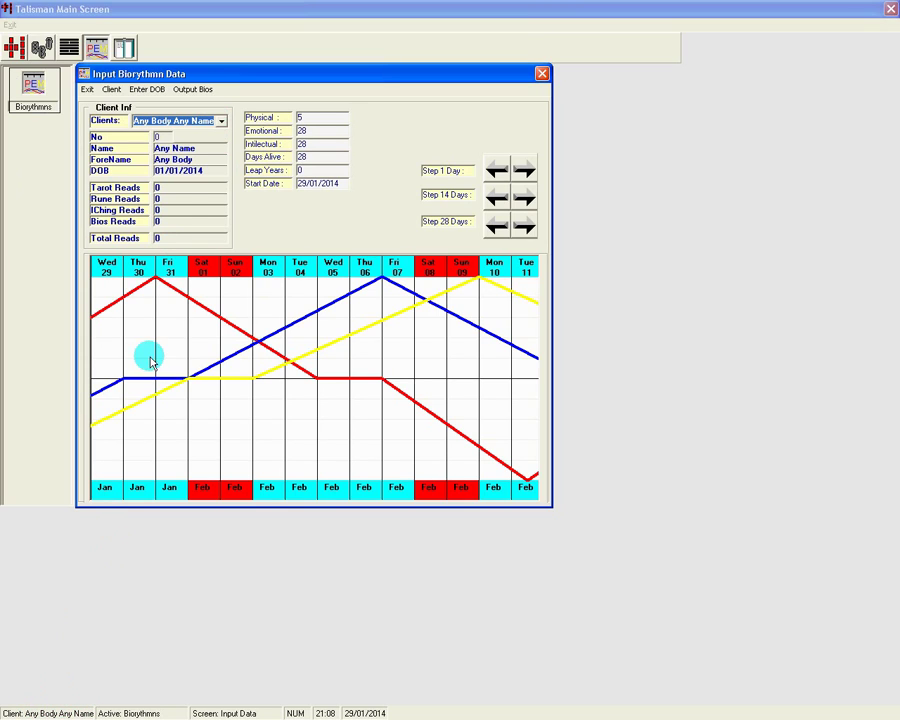
Load the fourth client's chart, then the last client's (physical 7, emotional 7, intellectual 22).
{"action": "left_click", "coordinate": [224, 120]}
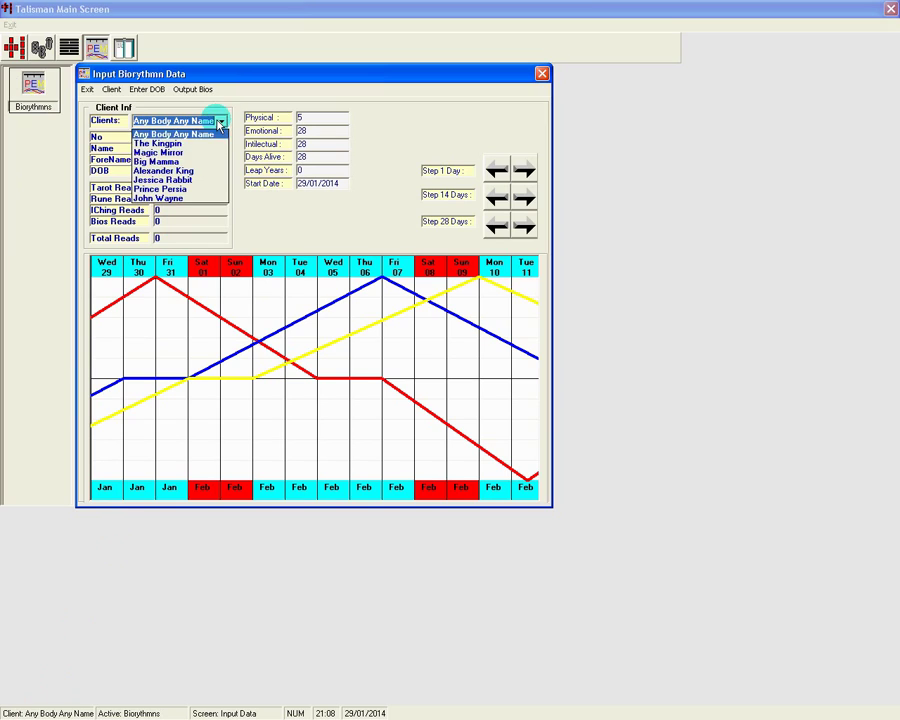
{"action": "left_click", "coordinate": [188, 163]}
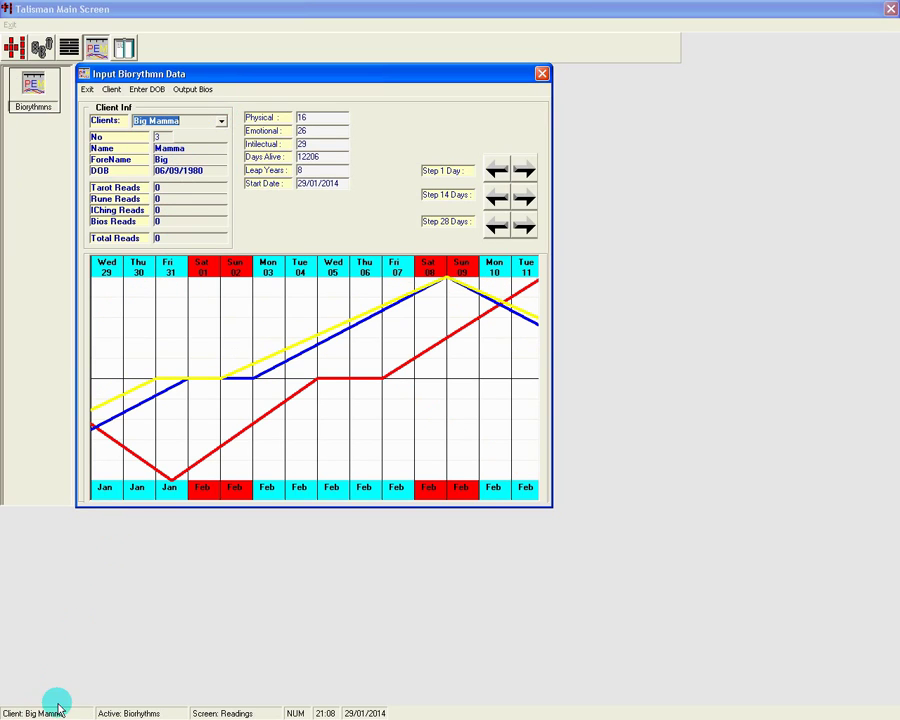
{"action": "left_click", "coordinate": [223, 121]}
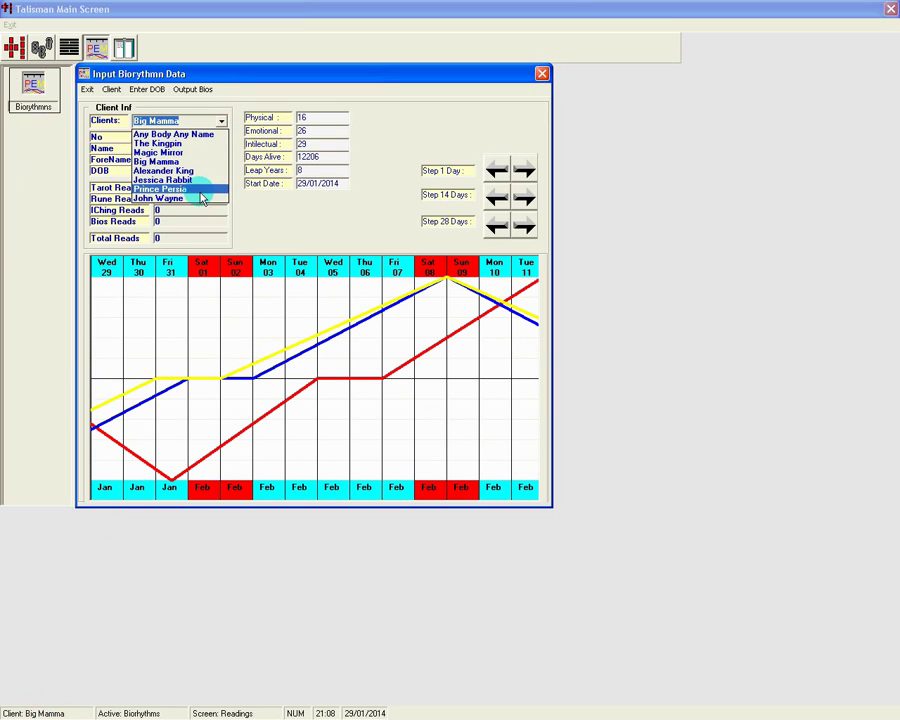
{"action": "left_click", "coordinate": [201, 198]}
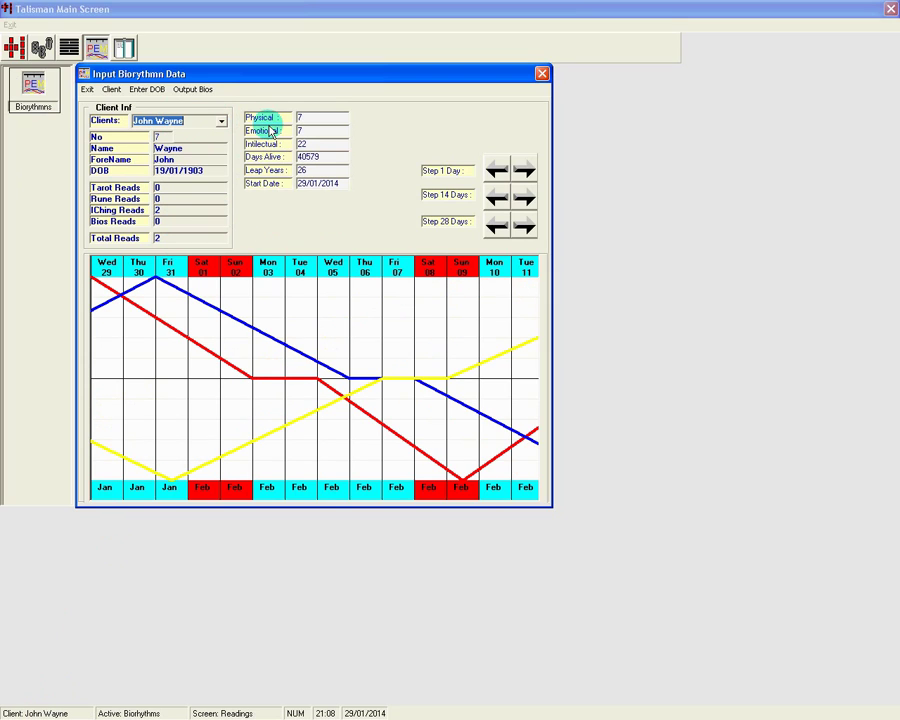
{"action": "left_click", "coordinate": [195, 90]}
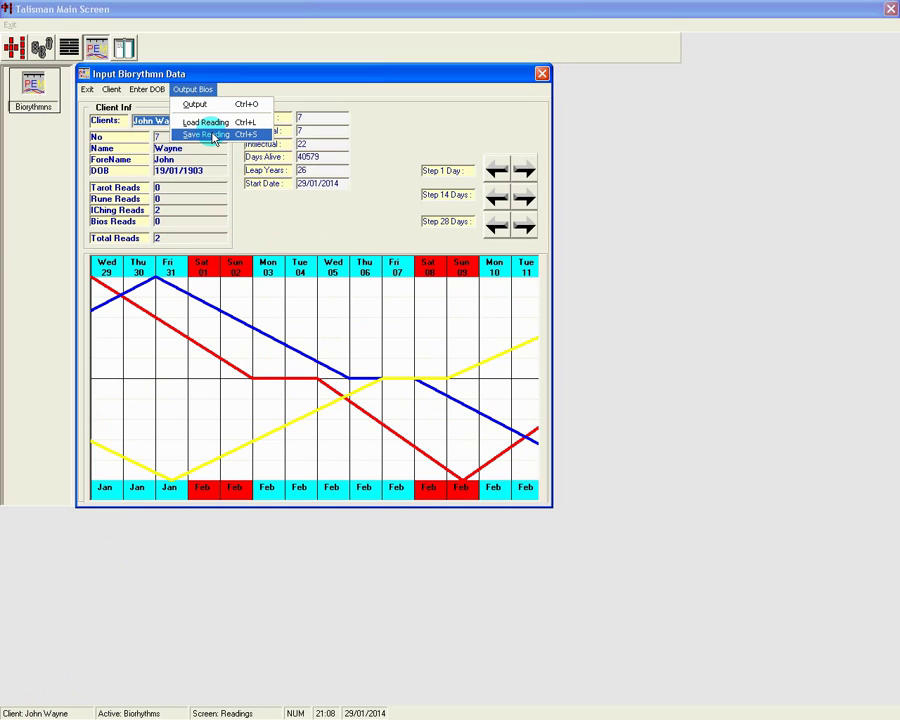
Open and cancel the Enter DOB and Client records dialogs without changing anything.
{"action": "left_click", "coordinate": [150, 90]}
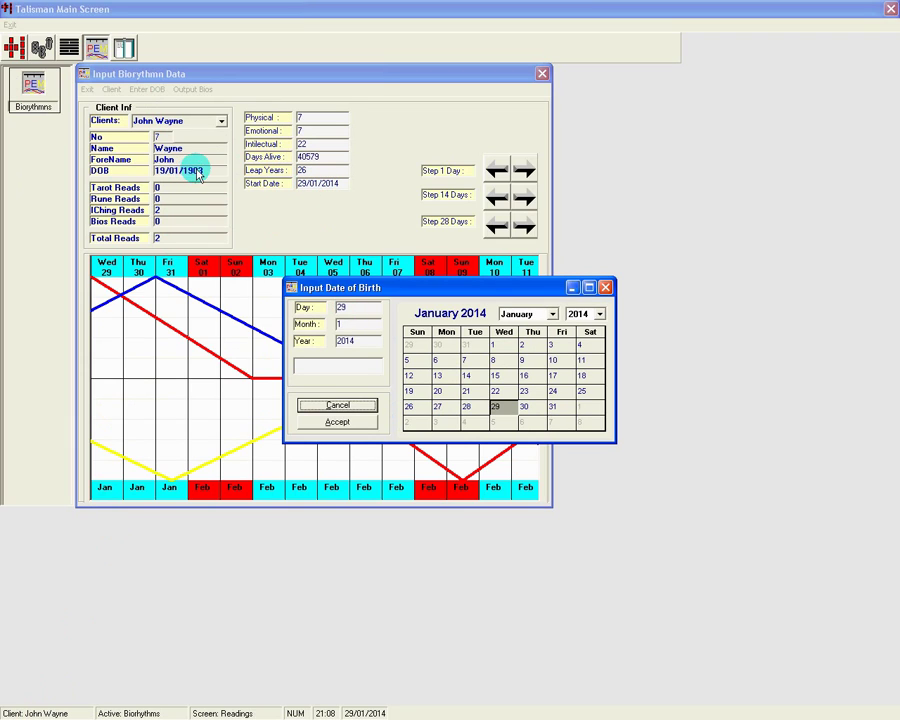
{"action": "left_click", "coordinate": [338, 405]}
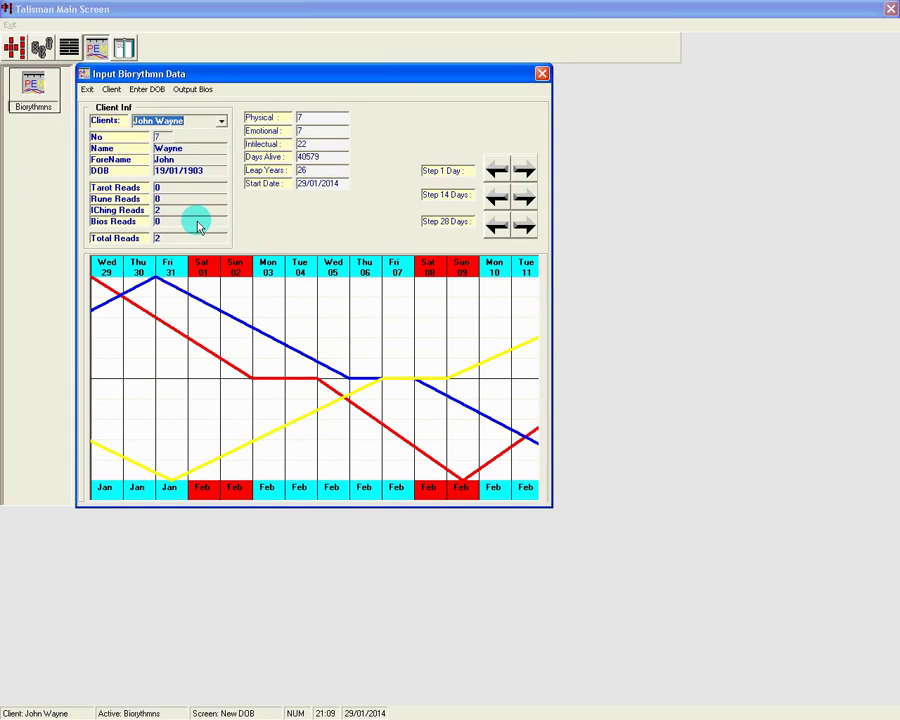
{"action": "left_click", "coordinate": [113, 90]}
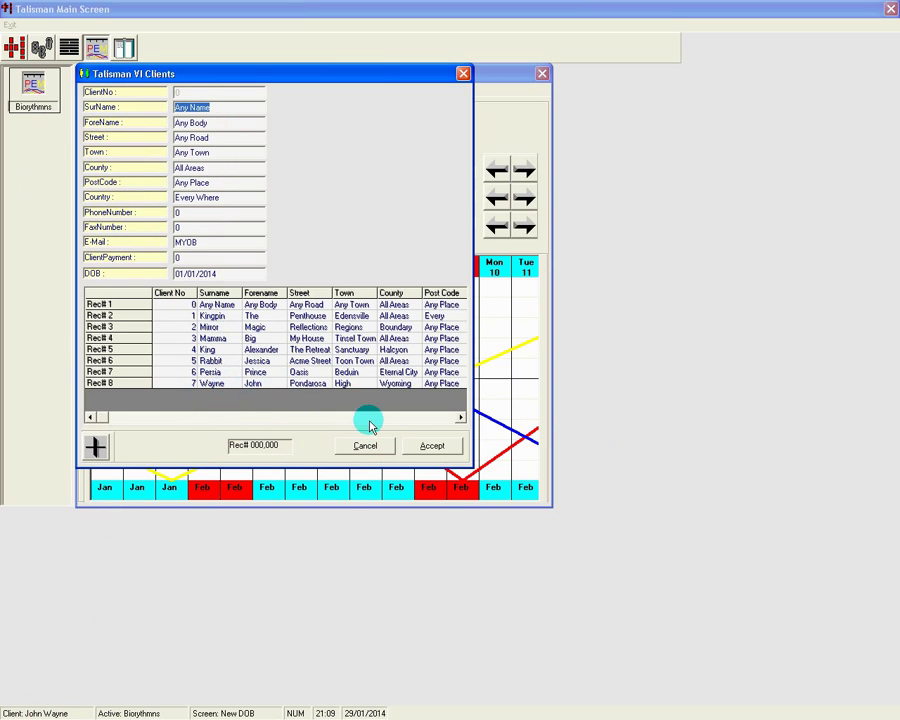
{"action": "left_click", "coordinate": [377, 450]}
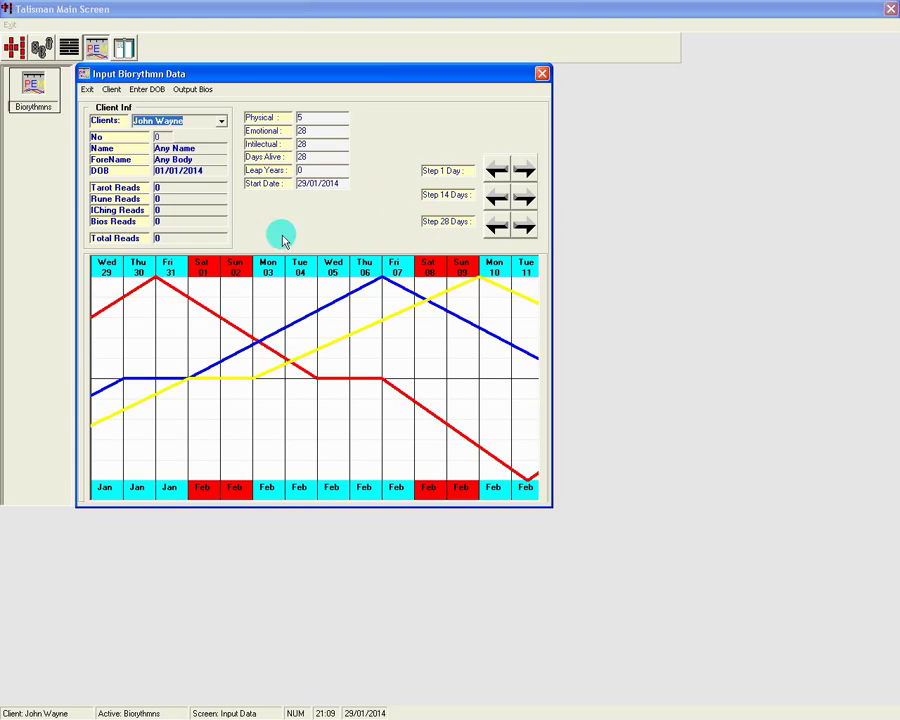
Cycle through every client in the Clients list, ending on the last client's chart.
{"action": "left_click", "coordinate": [221, 121]}
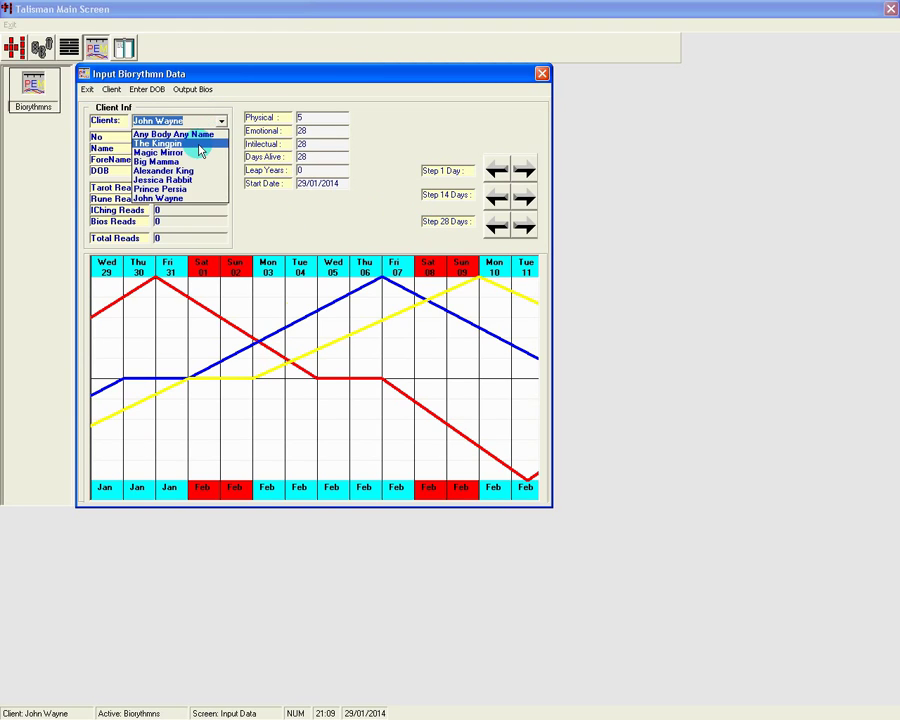
{"action": "left_click", "coordinate": [199, 146]}
{"action": "left_click", "coordinate": [221, 121]}
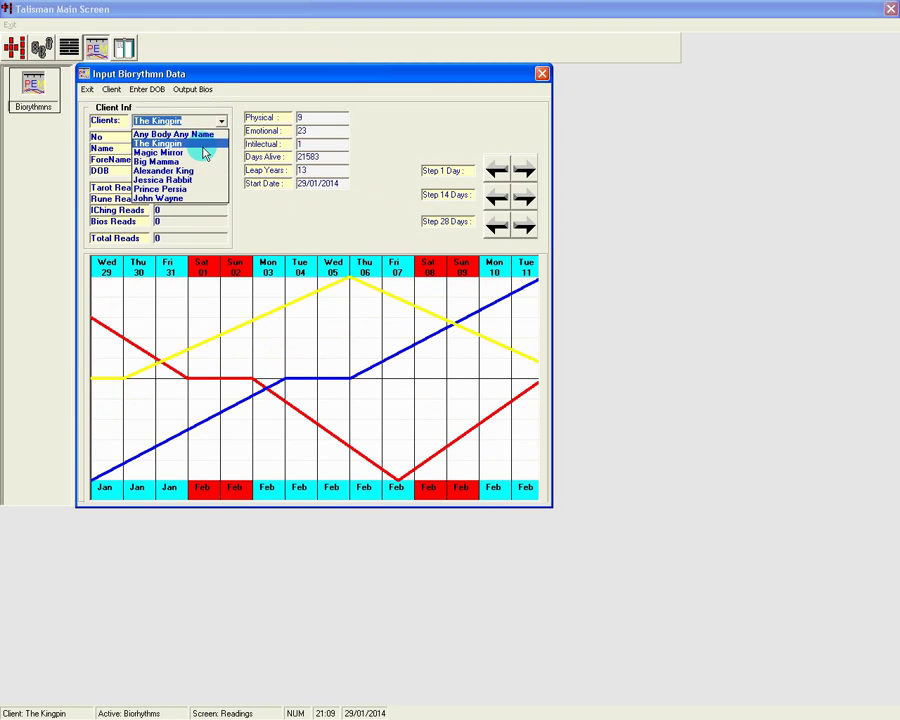
{"action": "left_click", "coordinate": [201, 145]}
{"action": "left_click", "coordinate": [221, 121]}
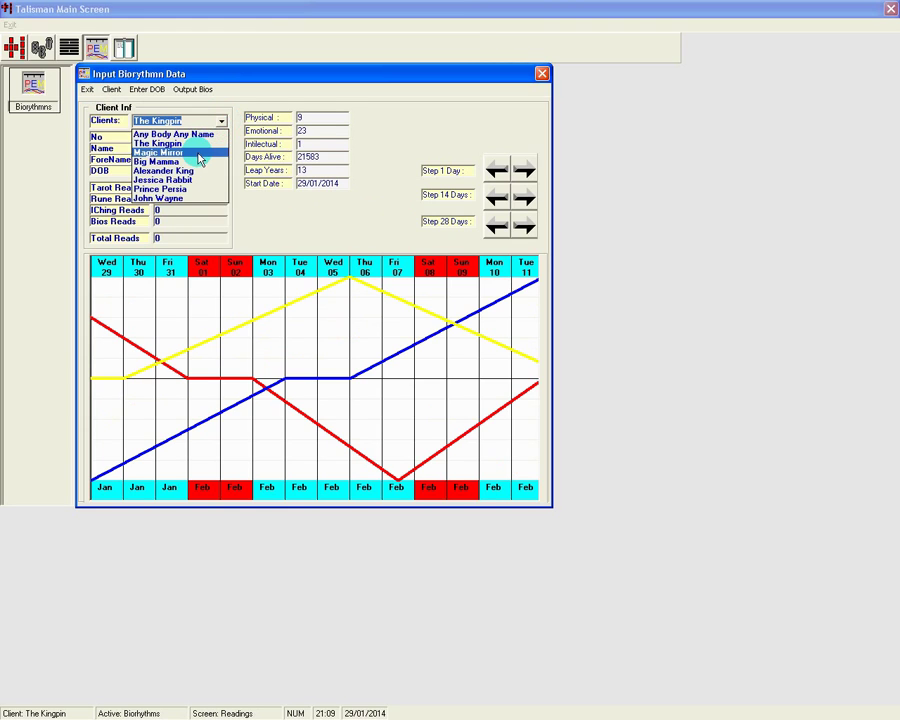
{"action": "left_click", "coordinate": [199, 153]}
{"action": "left_click", "coordinate": [210, 121]}
{"action": "left_click", "coordinate": [197, 161]}
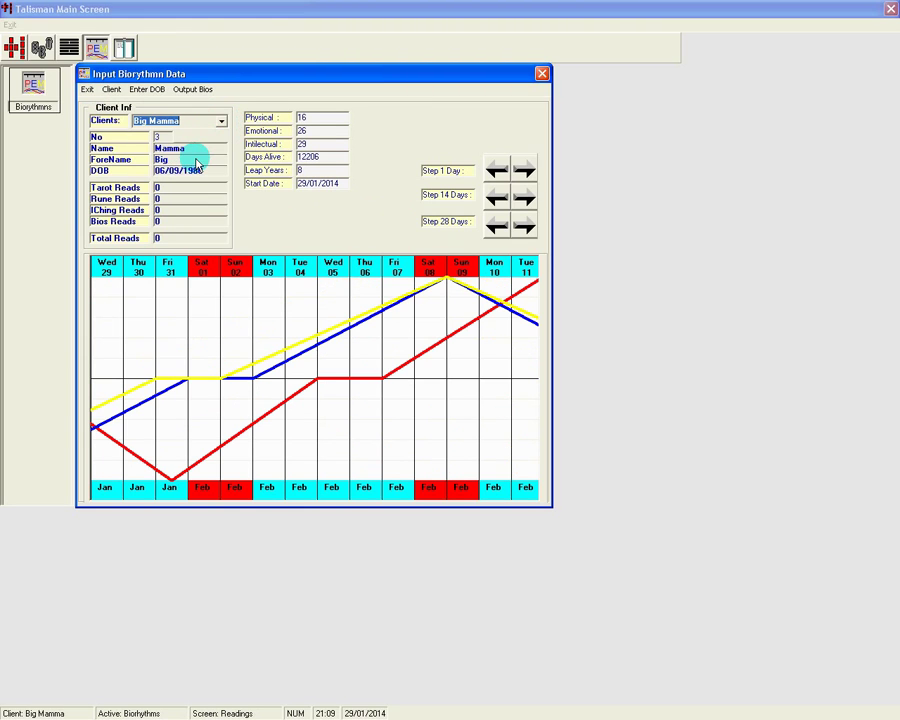
{"action": "left_click", "coordinate": [221, 121]}
{"action": "left_click", "coordinate": [197, 170]}
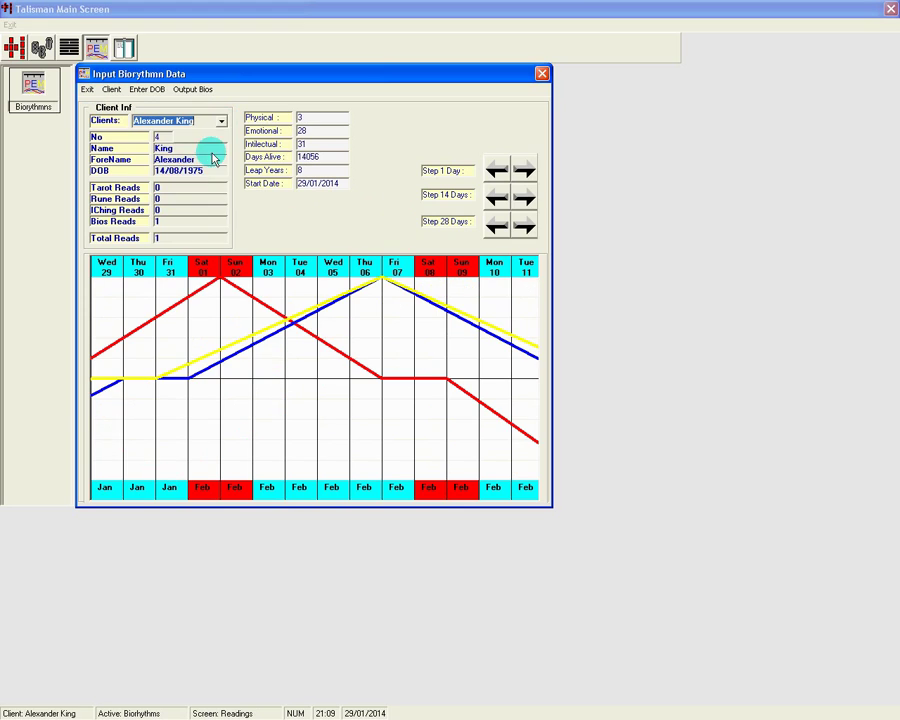
{"action": "left_click", "coordinate": [221, 121]}
{"action": "left_click", "coordinate": [200, 180]}
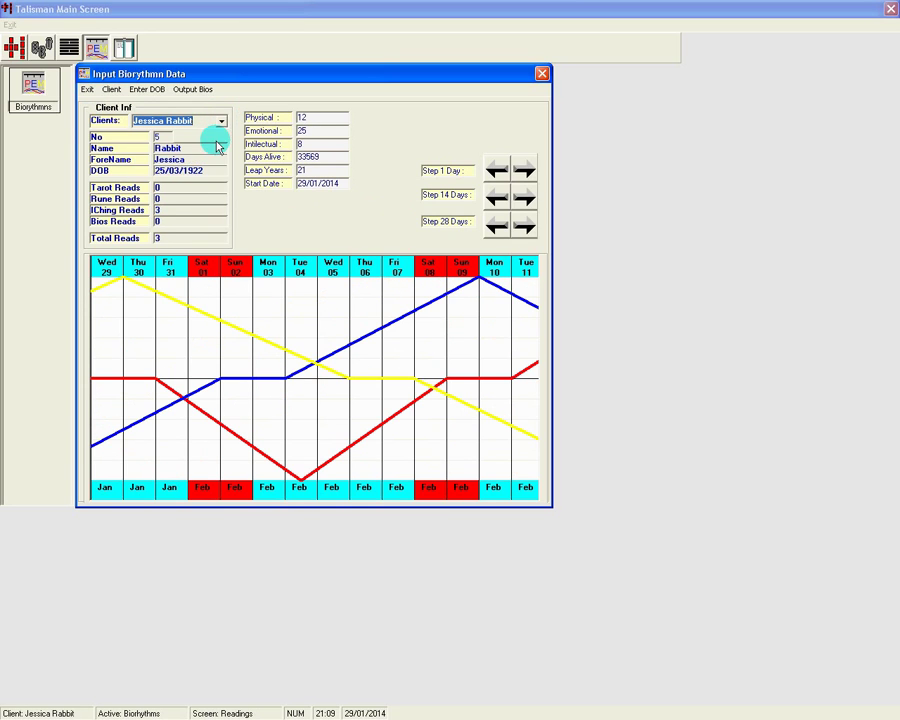
{"action": "left_click", "coordinate": [221, 121]}
{"action": "left_click", "coordinate": [203, 188]}
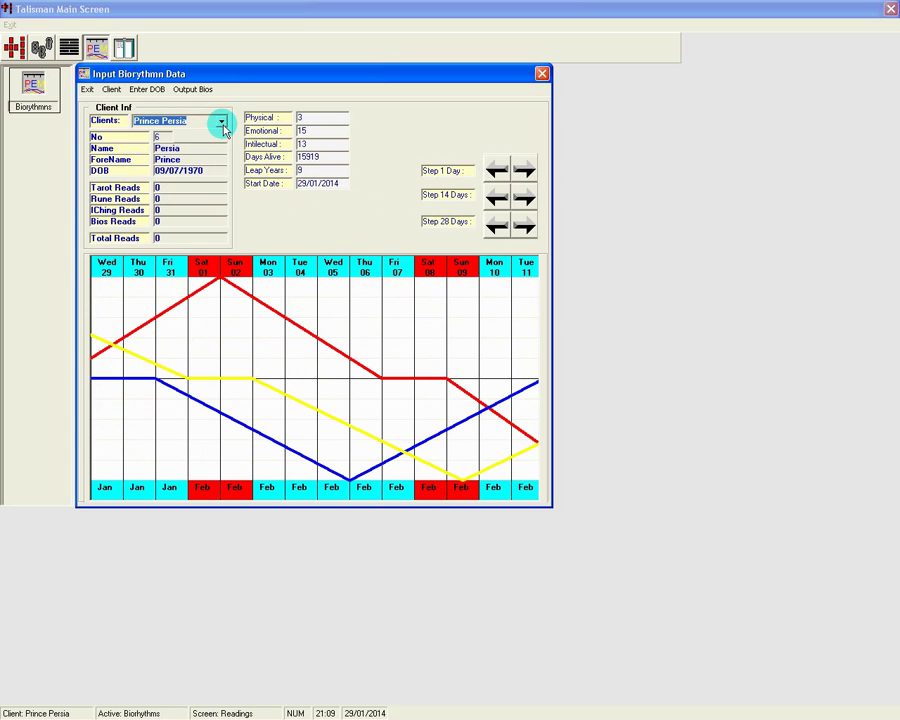
{"action": "left_click", "coordinate": [221, 121]}
{"action": "left_click", "coordinate": [199, 198]}
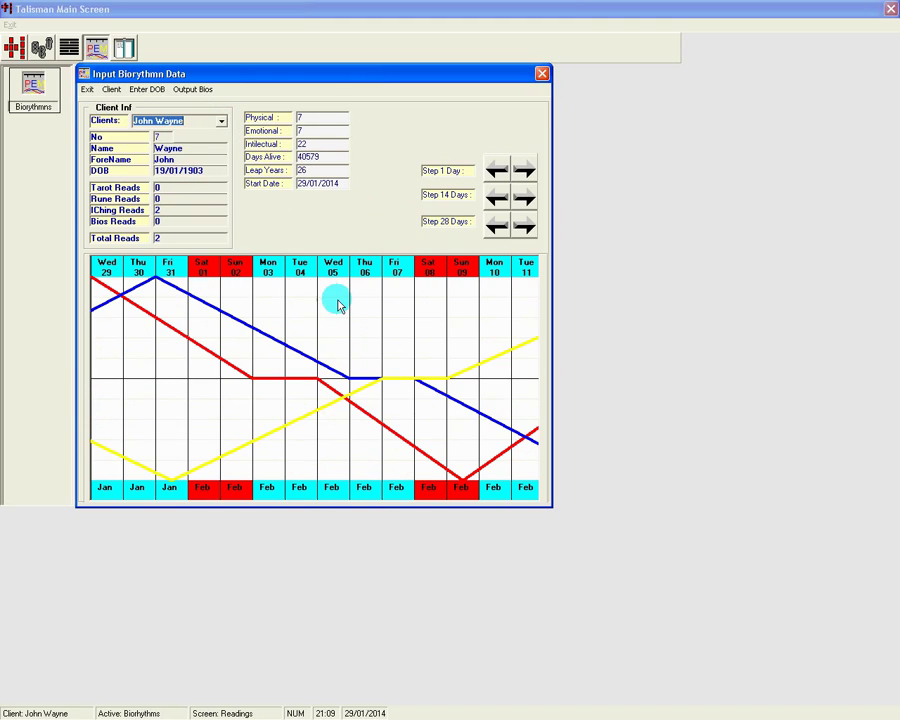
Step the chart ahead in 14-day and 1-day increments until it starts on 15/03/2014.
{"action": "left_click", "coordinate": [524, 172]}
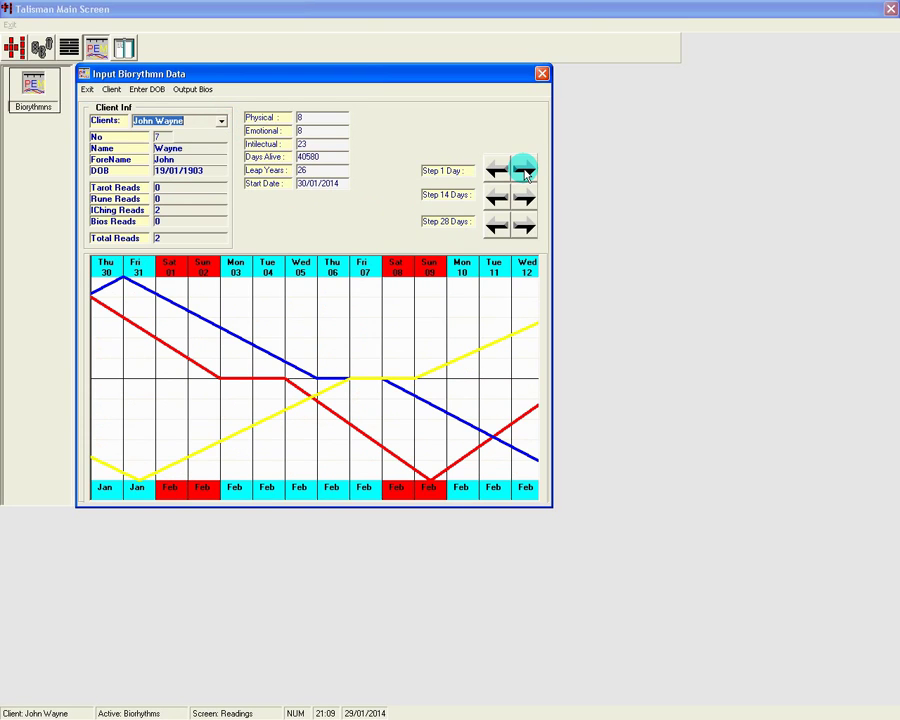
{"action": "left_click", "coordinate": [492, 170]}
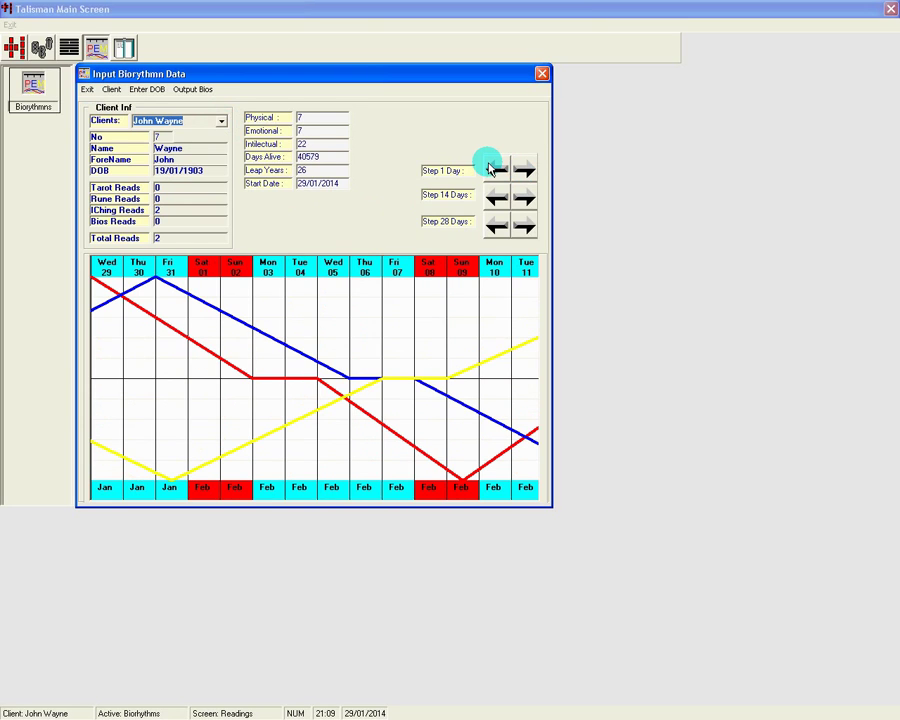
{"action": "left_click", "coordinate": [527, 199]}
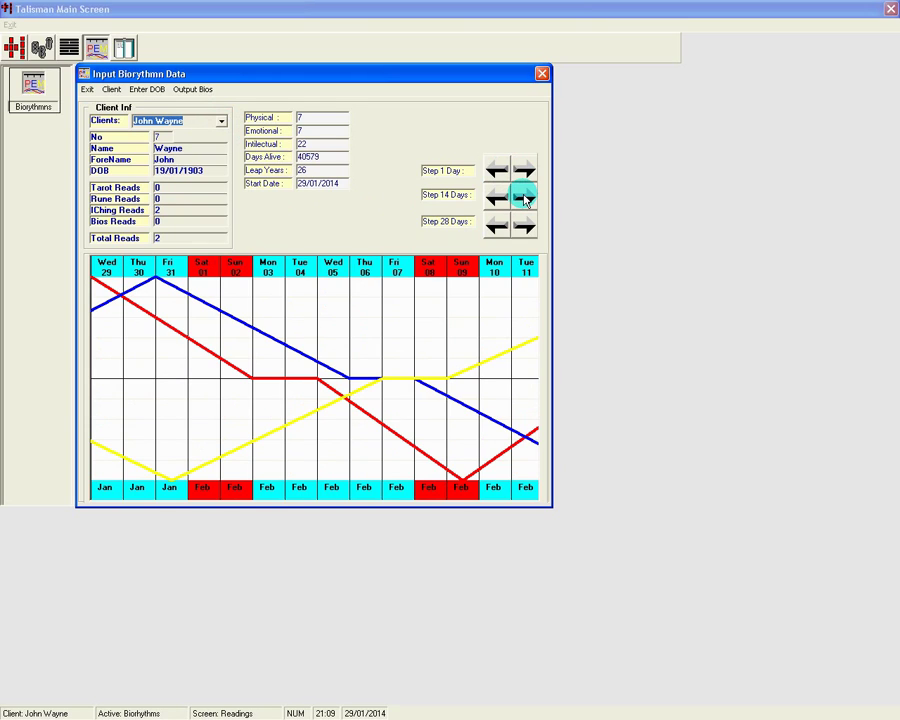
{"action": "left_click", "coordinate": [527, 199]}
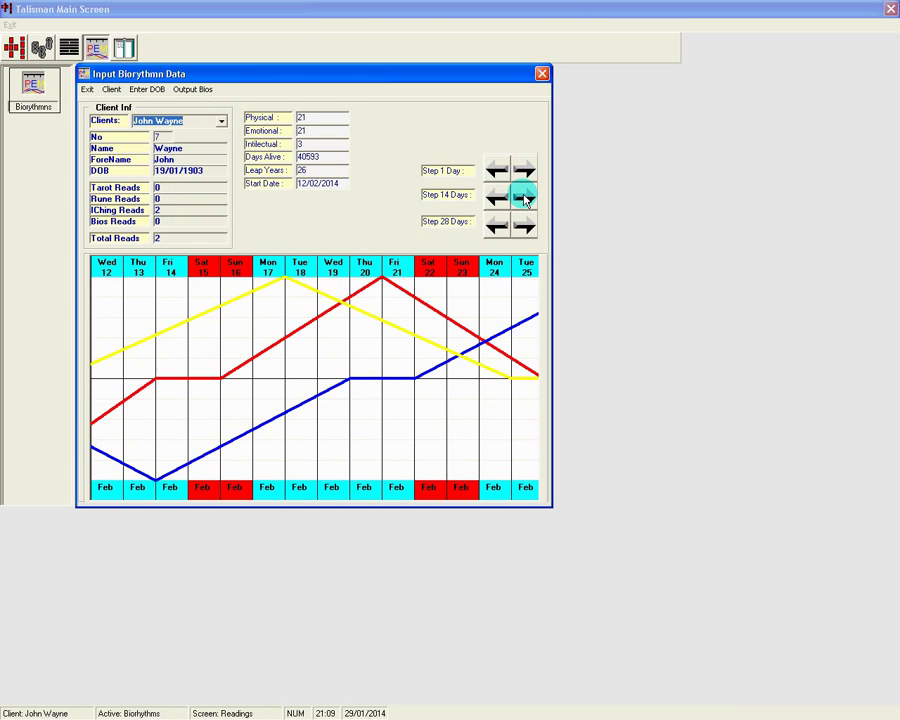
{"action": "left_click", "coordinate": [527, 199]}
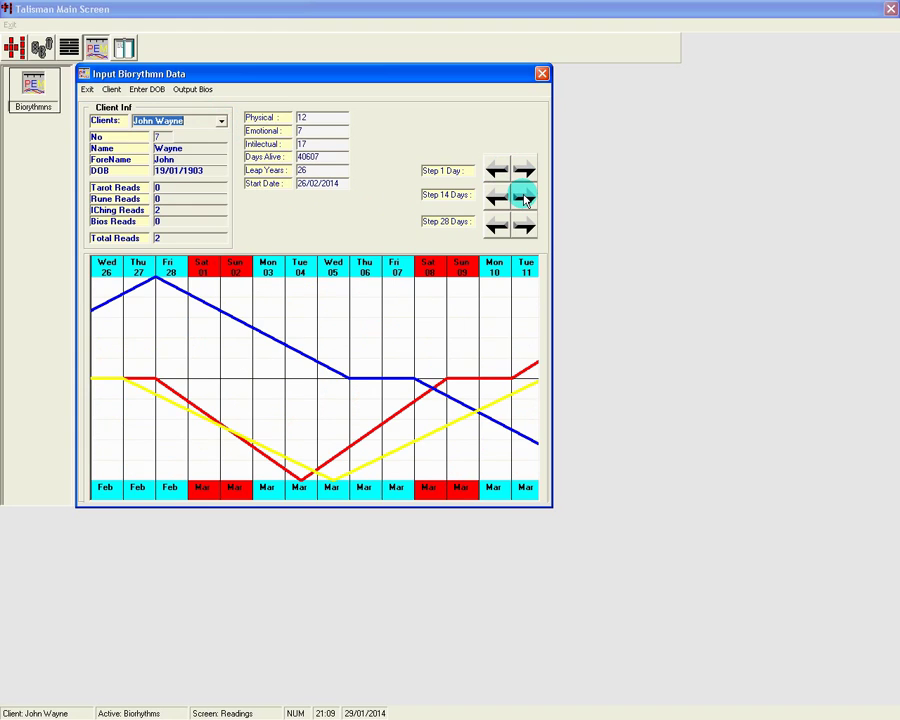
{"action": "left_click", "coordinate": [527, 199]}
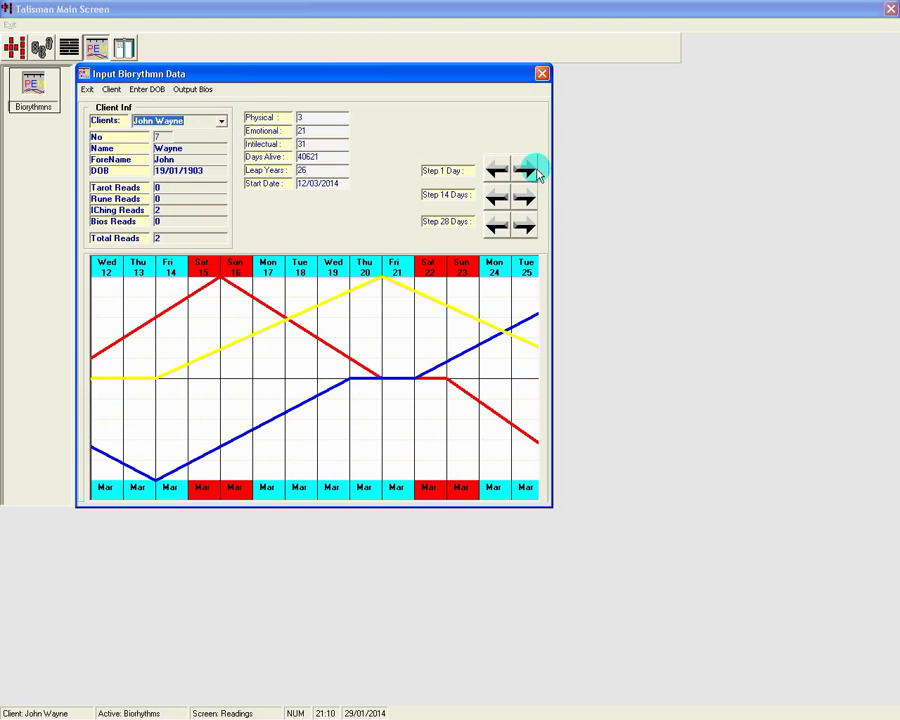
{"action": "left_click", "coordinate": [525, 171]}
{"action": "left_click", "coordinate": [525, 171]}
{"action": "left_click", "coordinate": [525, 171]}
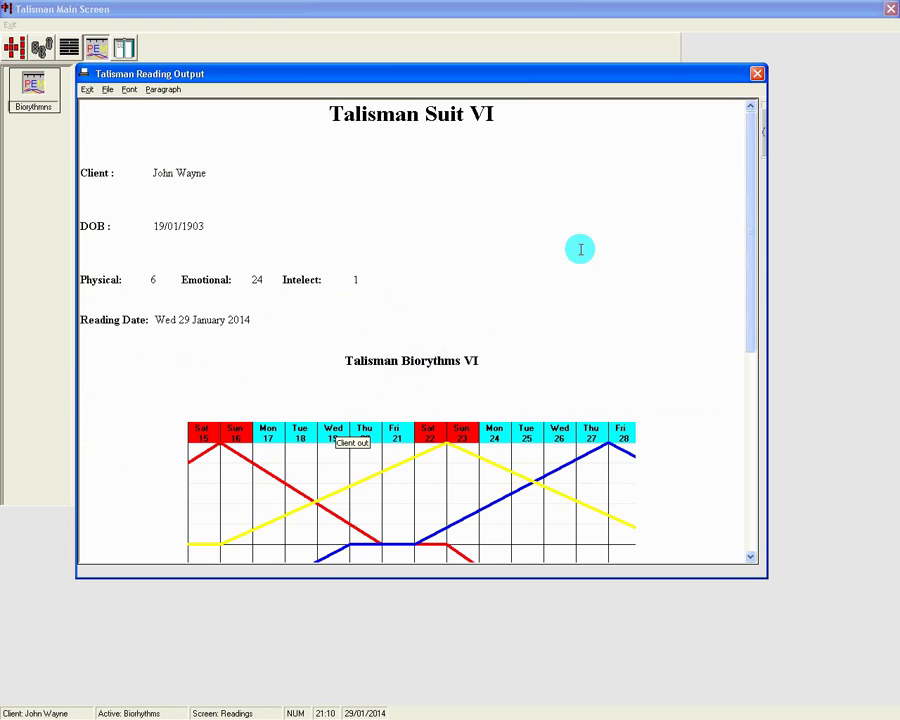
Scroll through the biorhythm report's charts covering 15 March to 11 April 2014.
{"action": "mouse_move", "coordinate": [751, 169]}
{"action": "left_mouse_down"}
{"action": "mouse_move", "coordinate": [752, 188]}
{"action": "mouse_move", "coordinate": [746, 170]}
{"action": "left_mouse_up"}
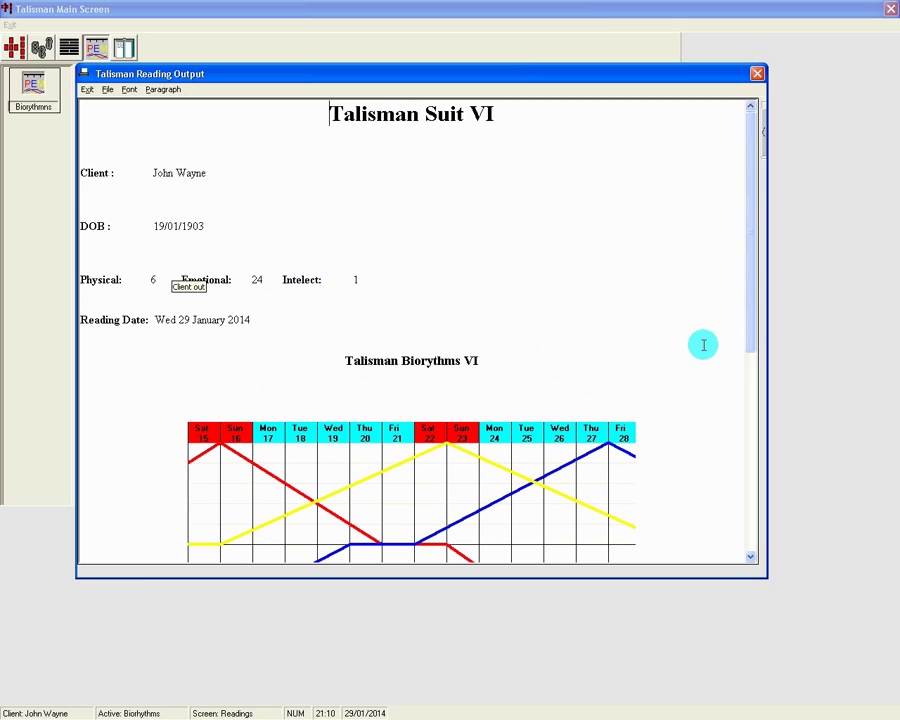
{"action": "left_click_drag", "start_coordinate": [749, 317], "coordinate": [749, 374]}
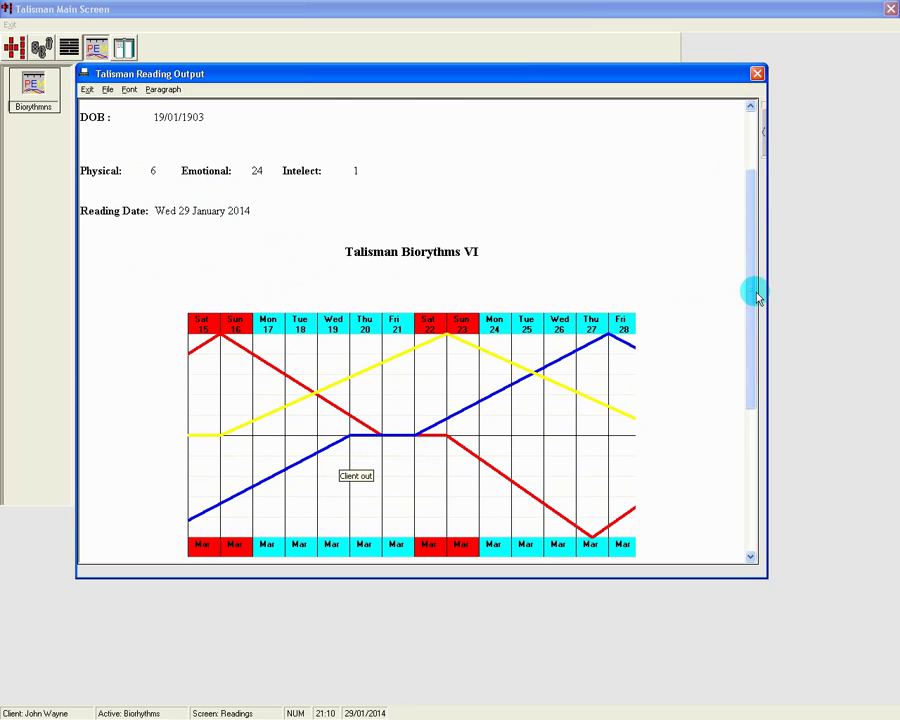
{"action": "left_click_drag", "start_coordinate": [749, 301], "coordinate": [760, 232]}
Save the reading as a Word document, then load the saved Four Elements tarot reading dated 23 January 2014.
{"action": "left_click", "coordinate": [107, 89]}
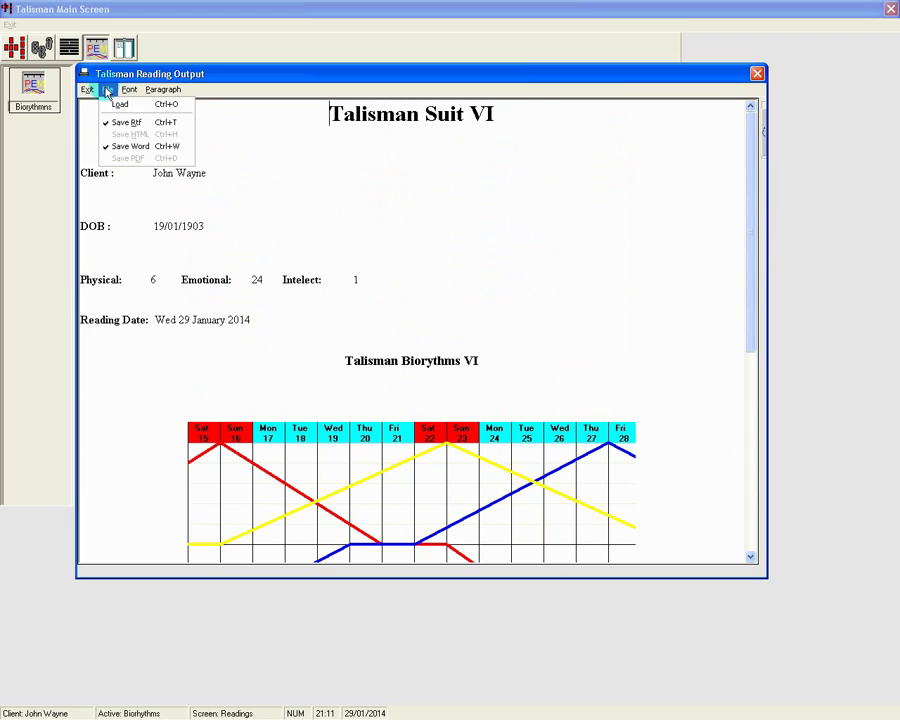
{"action": "left_click", "coordinate": [130, 152]}
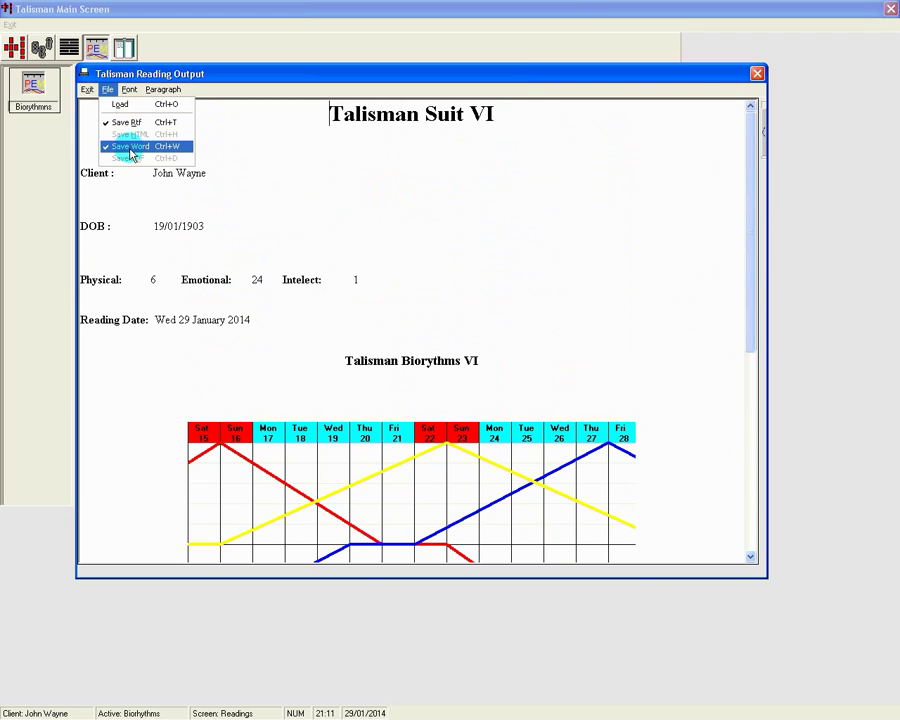
{"action": "left_click", "coordinate": [107, 90]}
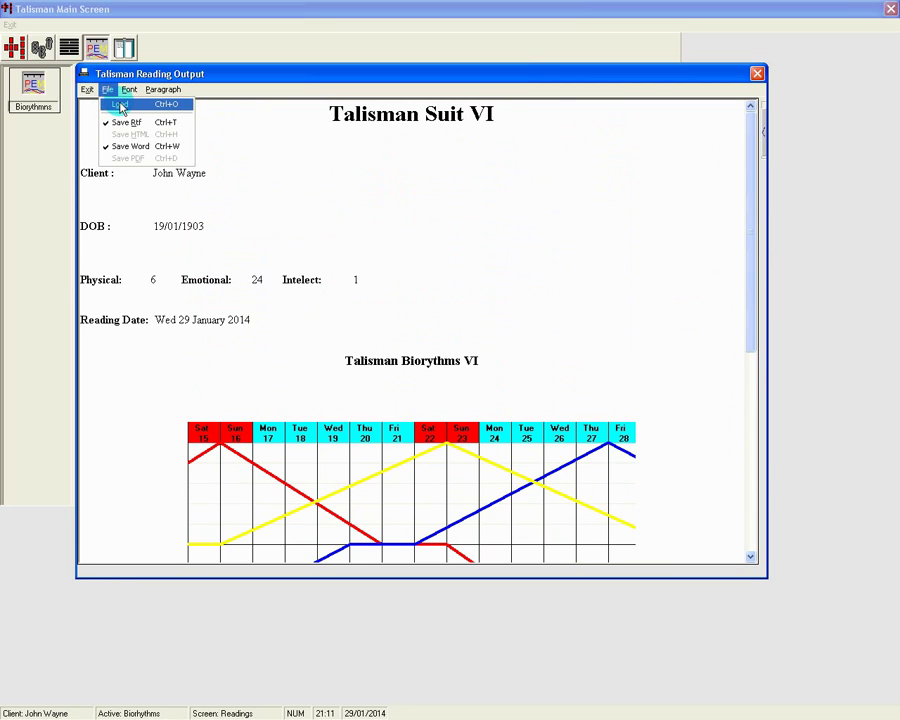
{"action": "left_click", "coordinate": [118, 105]}
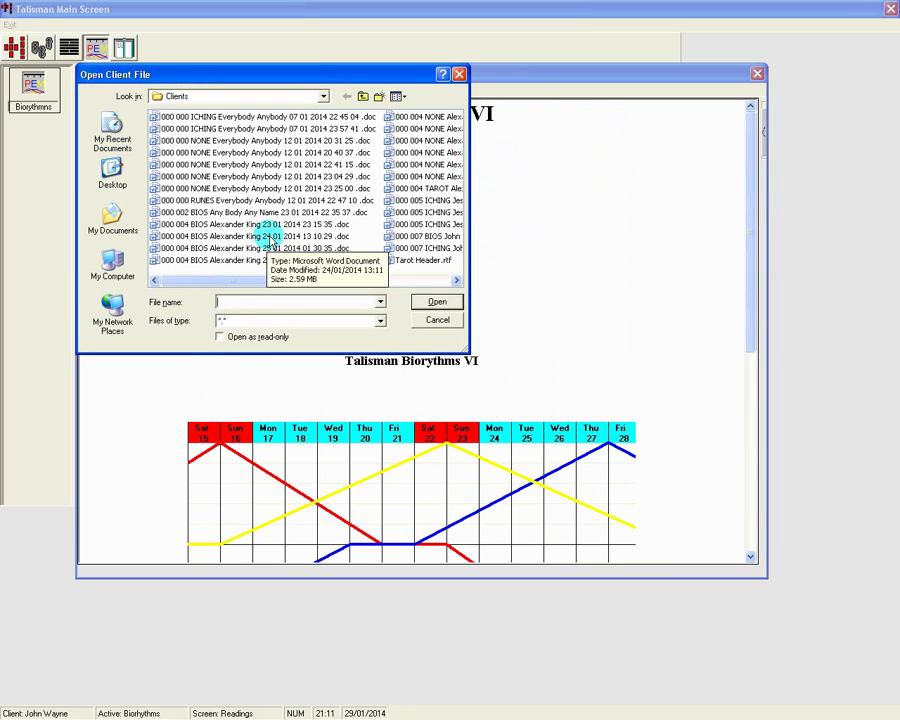
{"action": "left_click", "coordinate": [360, 285]}
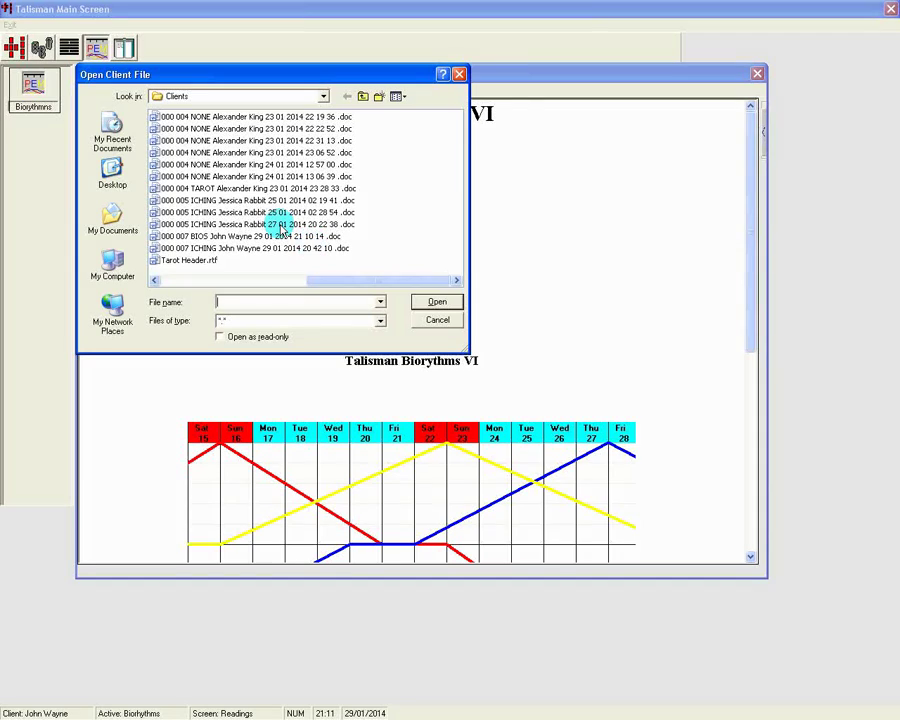
{"action": "double_click", "coordinate": [240, 188]}
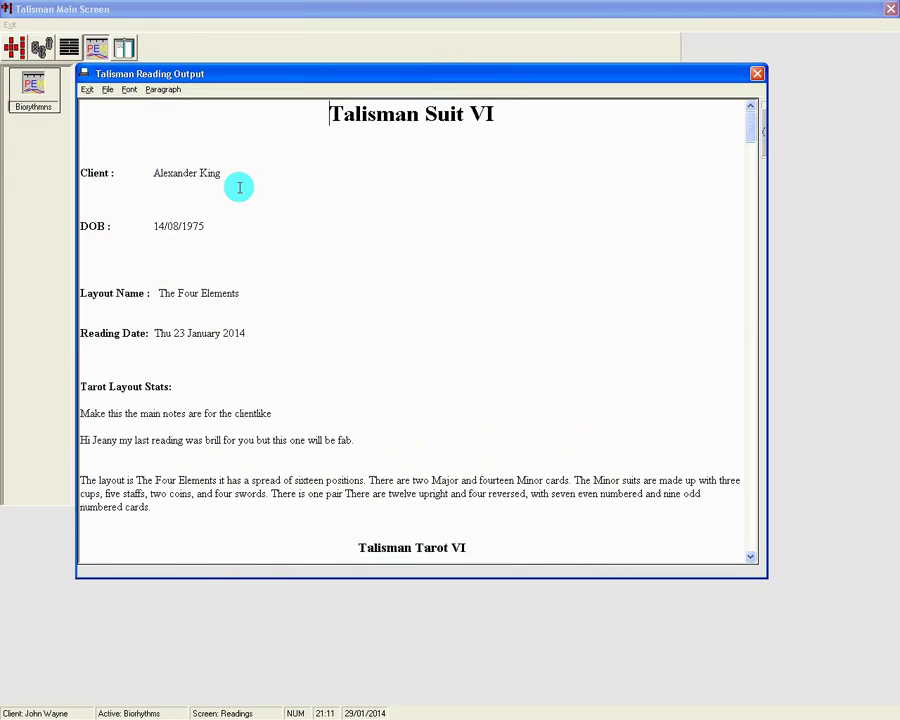
{"action": "left_click", "coordinate": [107, 89]}
{"action": "left_click", "coordinate": [121, 105]}
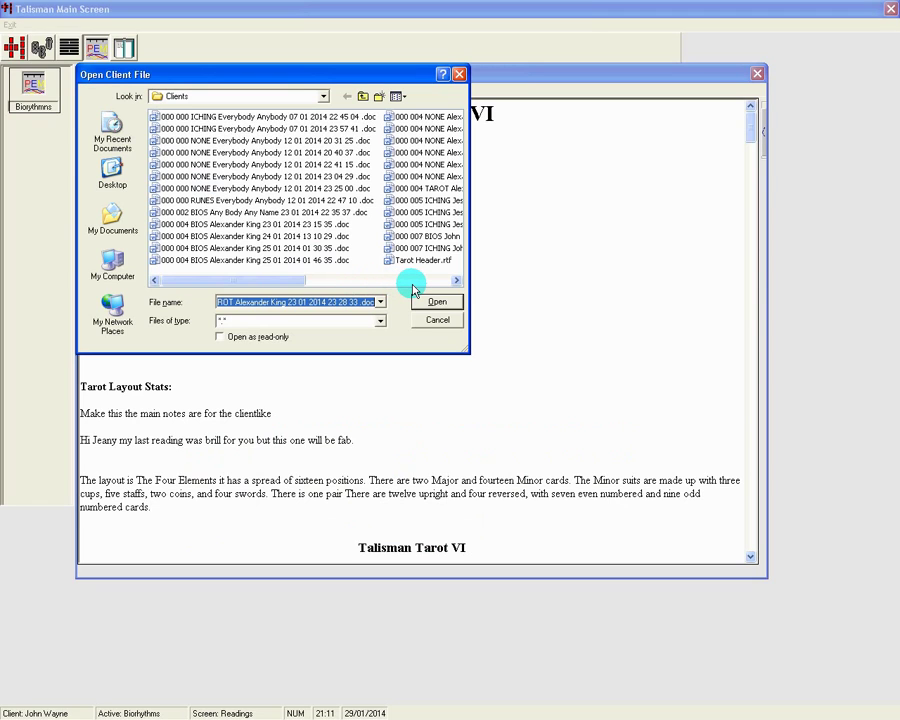
Select the client's BIOS .doc file dated 29 01 2014 and open it.
{"action": "left_click", "coordinate": [412, 283]}
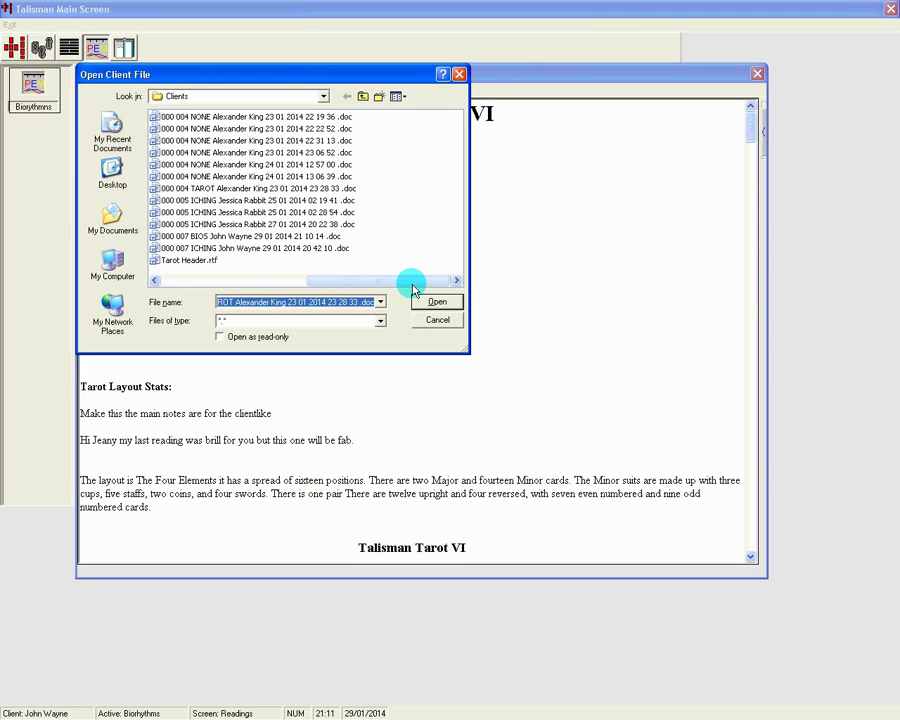
{"action": "left_click", "coordinate": [310, 238]}
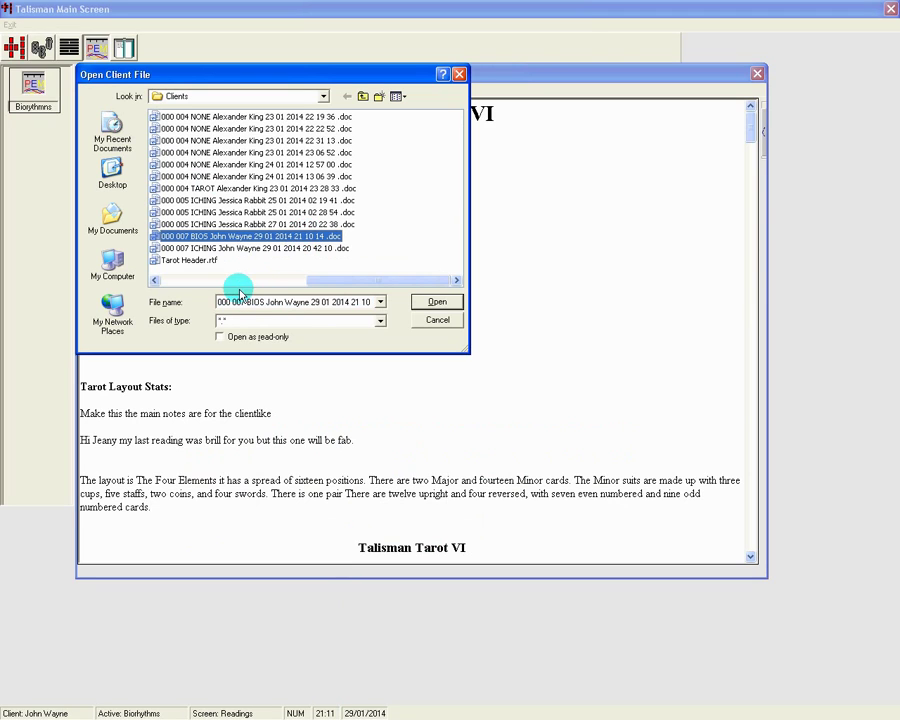
{"action": "left_click", "coordinate": [437, 303]}
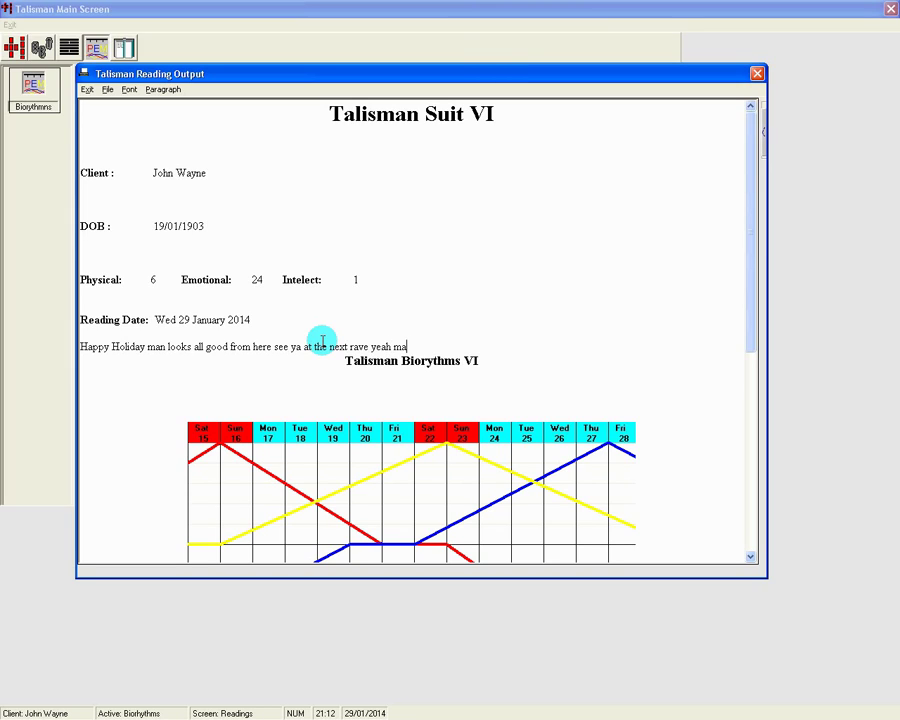
End the holiday note with a full stop and add two blank lines below it.
{"action": "type", "text": "."}
{"action": "key", "text": "Return"}
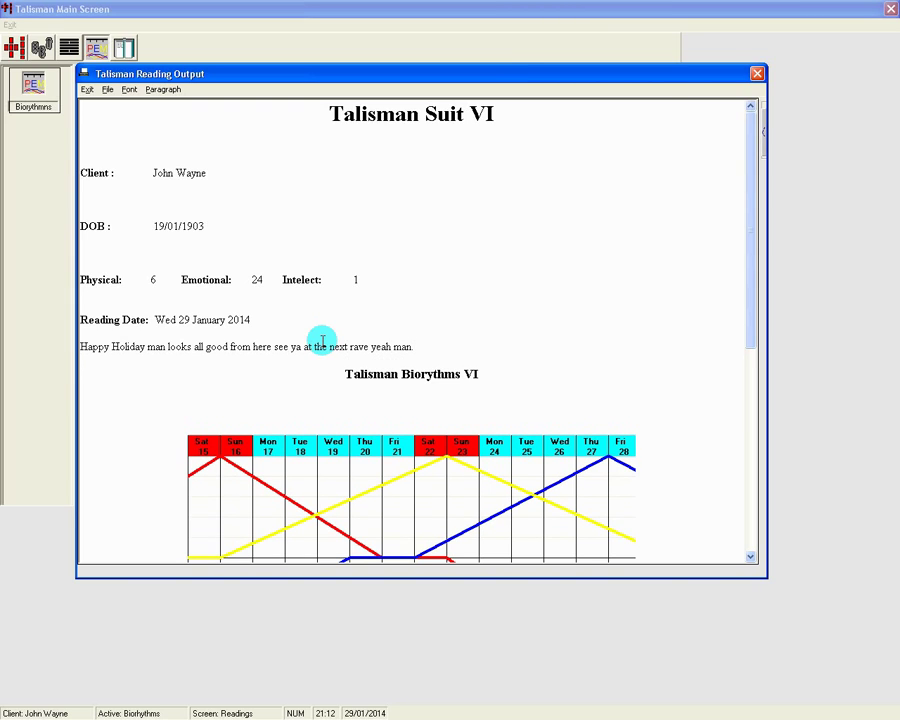
{"action": "key", "text": "Return"}
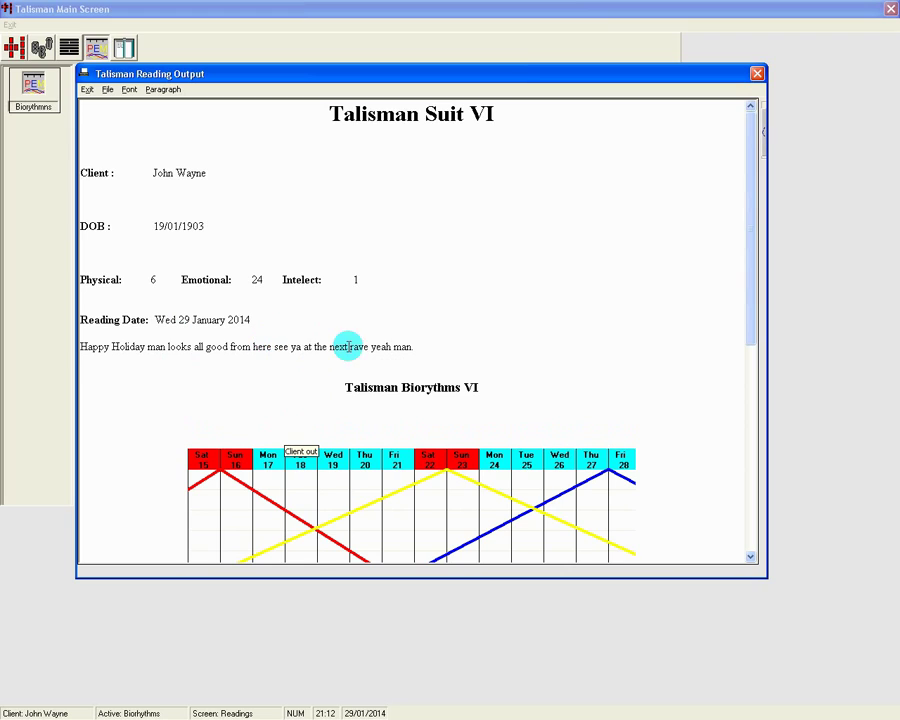
Save the annotated reading as Word and reopen the 29 01 2014 BIOS .doc file.
{"action": "left_click", "coordinate": [107, 89]}
{"action": "left_click", "coordinate": [119, 147]}
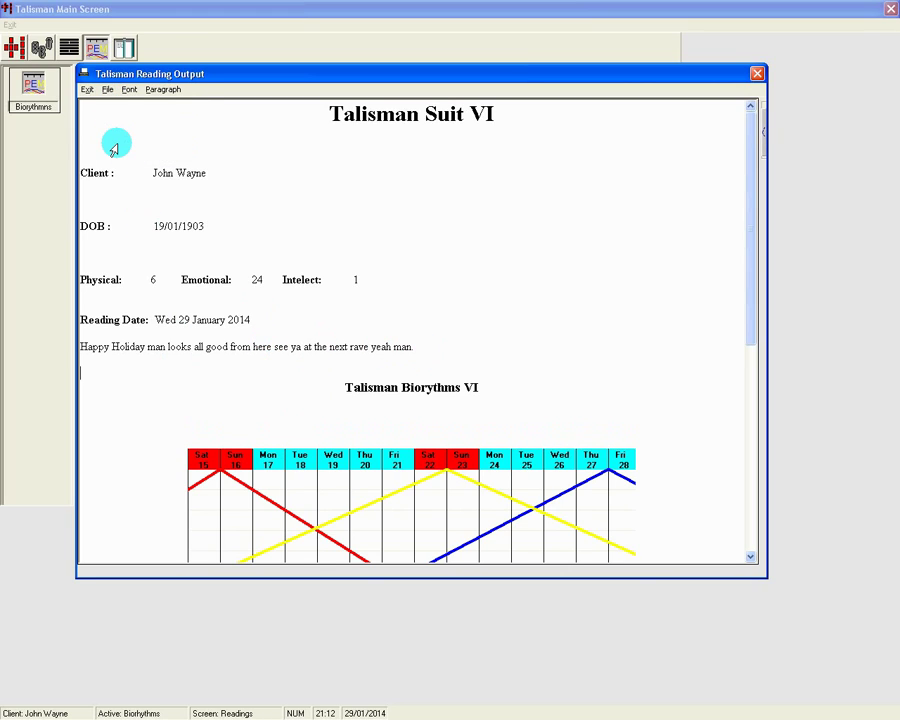
{"action": "left_click", "coordinate": [107, 89]}
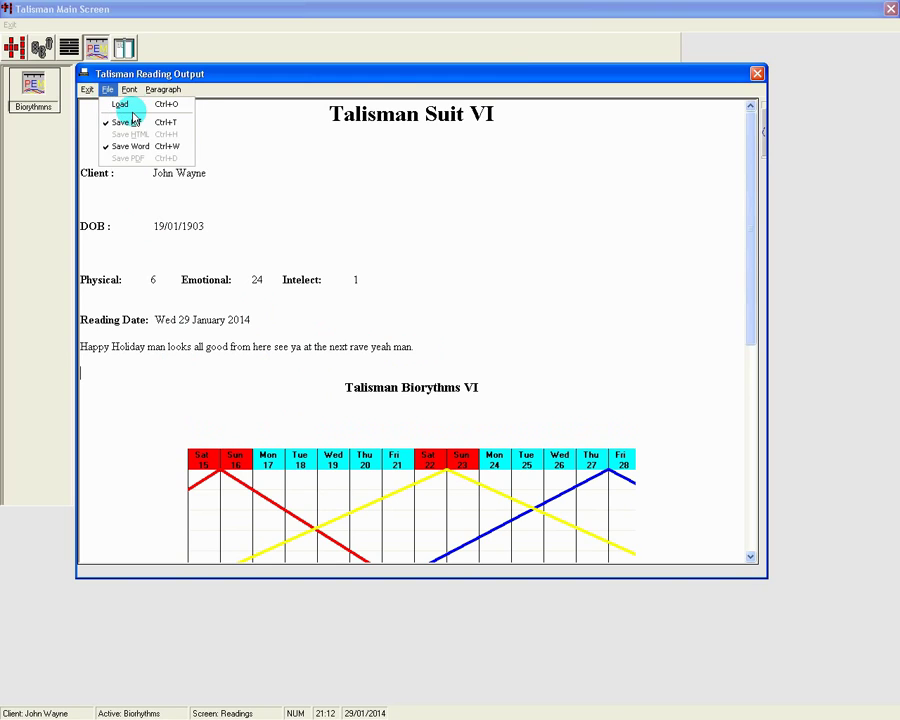
{"action": "left_click", "coordinate": [122, 102]}
{"action": "left_click", "coordinate": [402, 281]}
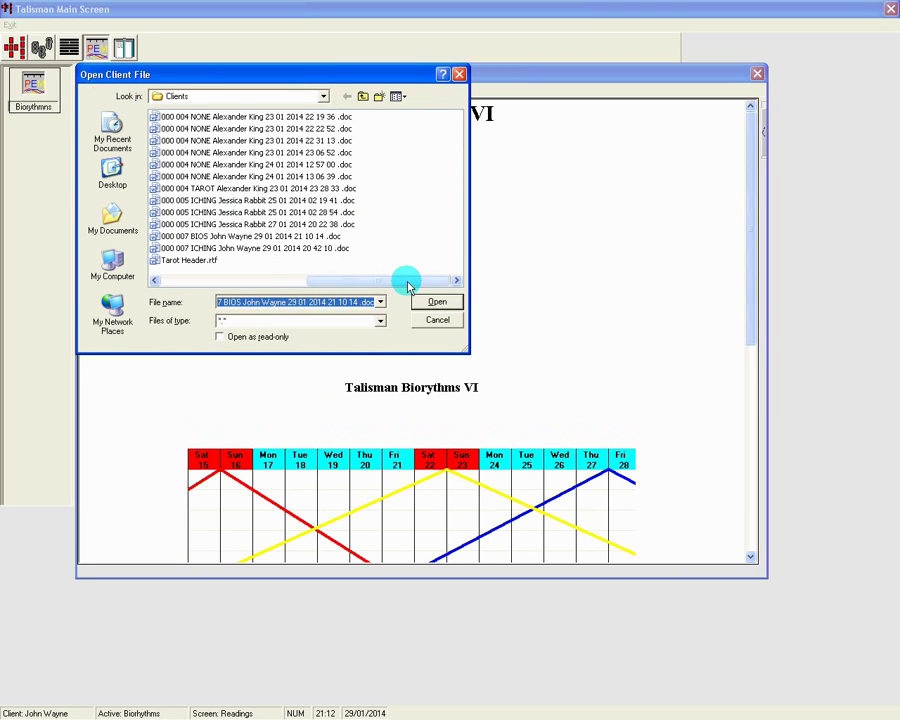
{"action": "left_click", "coordinate": [305, 236]}
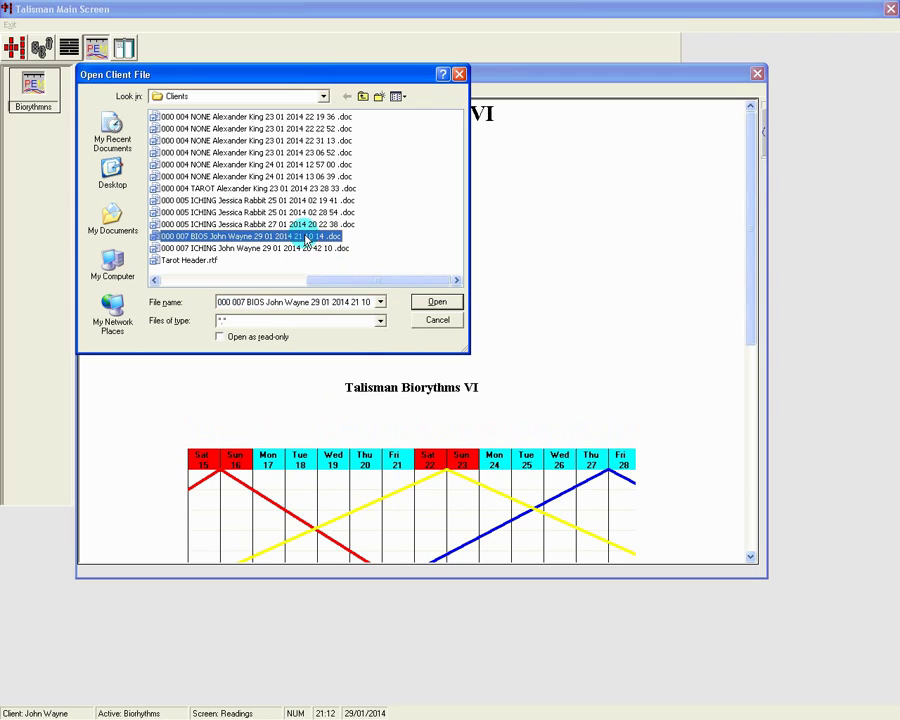
{"action": "left_click", "coordinate": [432, 305]}
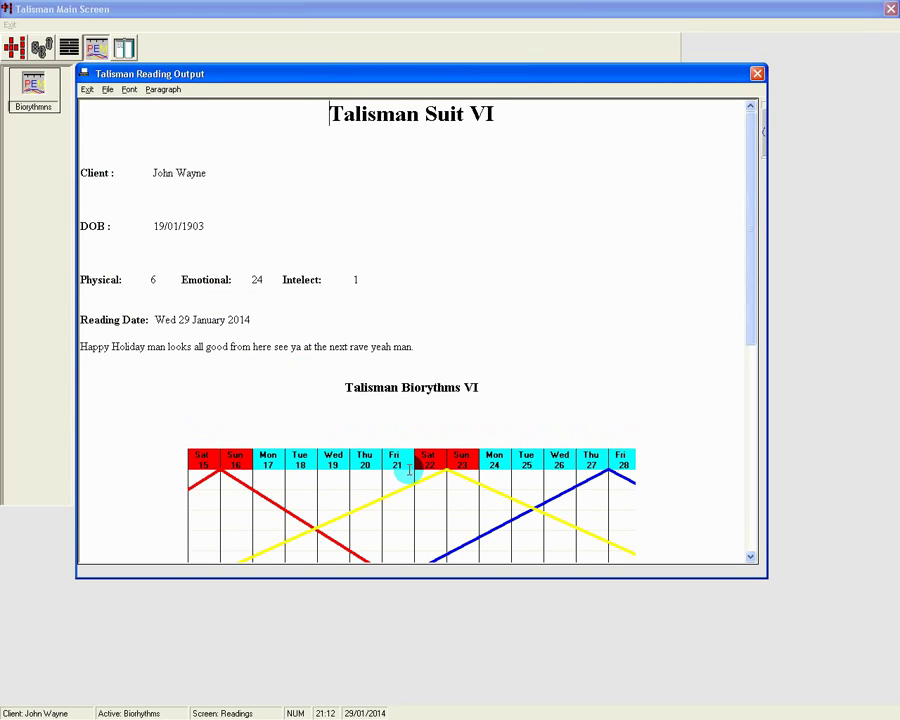
Exit the reading output to return to the biorhythm chart starting 15 March 2014.
{"action": "left_click_drag", "start_coordinate": [749, 267], "coordinate": [752, 328]}
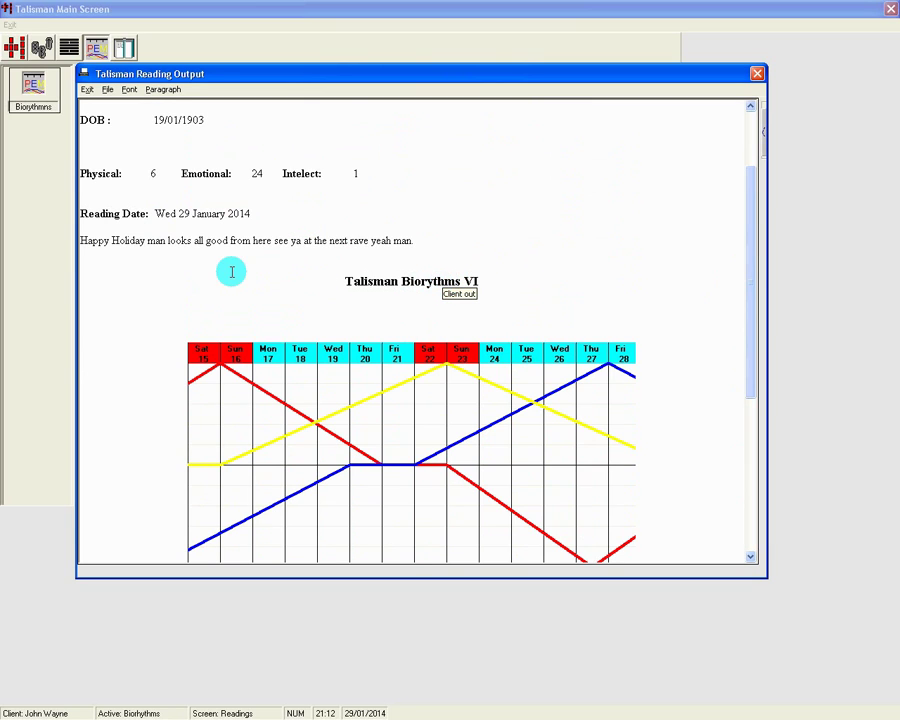
{"action": "left_click", "coordinate": [87, 90]}
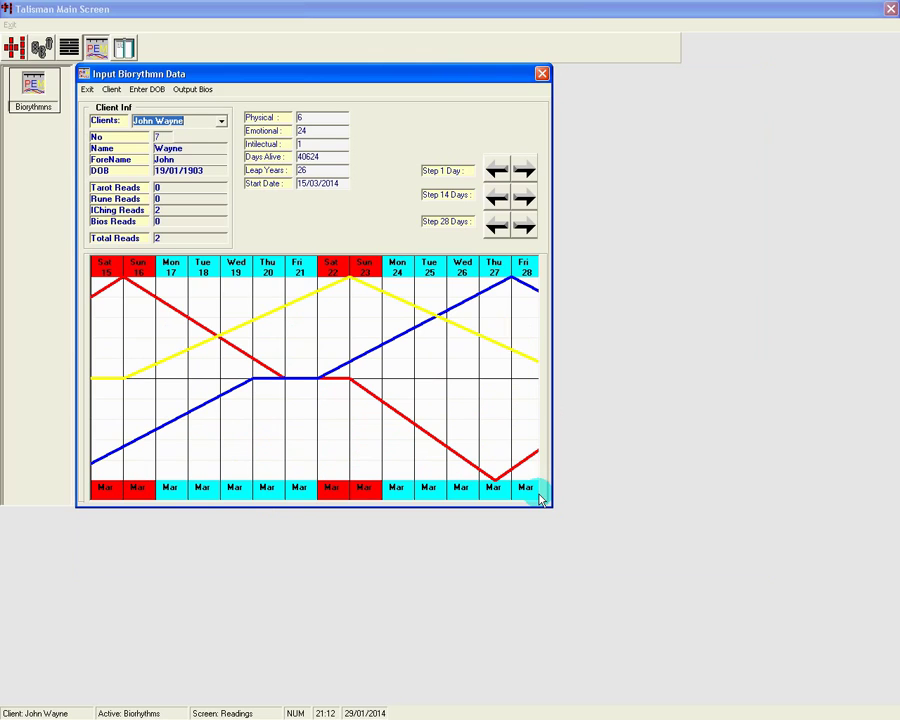
Step the chart back and forward in 14-day jumps until it starts 07/06/2014 (physical 21, emotional 24, intellectual 19).
{"action": "left_click", "coordinate": [522, 199]}
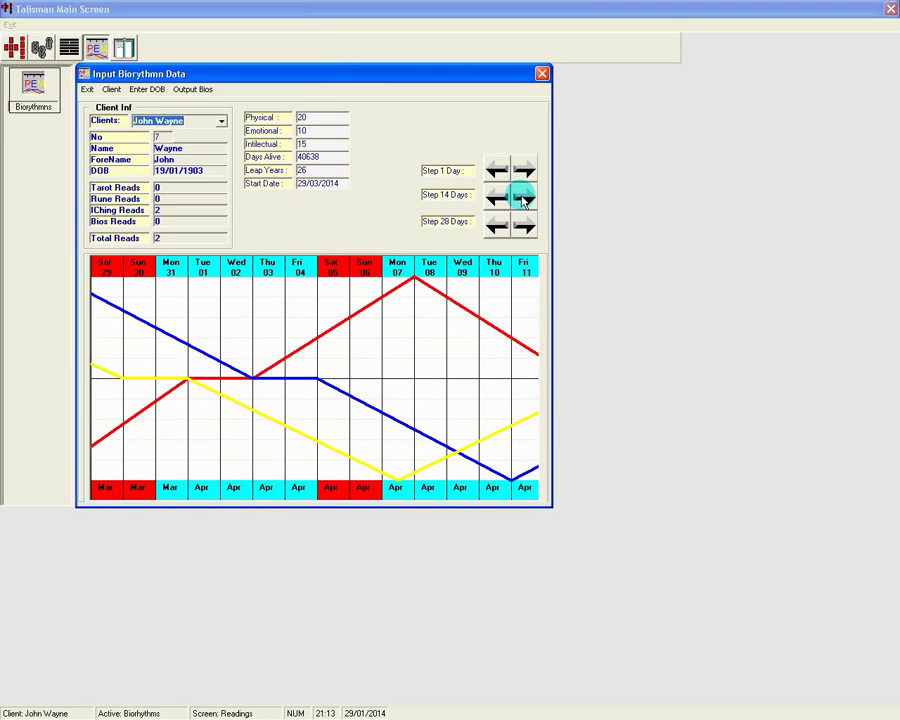
{"action": "left_click", "coordinate": [497, 199]}
{"action": "left_click", "coordinate": [497, 199]}
{"action": "left_click", "coordinate": [497, 199]}
{"action": "left_click", "coordinate": [496, 199]}
{"action": "left_click", "coordinate": [496, 199]}
{"action": "left_click", "coordinate": [495, 199]}
{"action": "left_click", "coordinate": [494, 199]}
{"action": "left_click", "coordinate": [524, 199]}
{"action": "left_click", "coordinate": [524, 199]}
{"action": "left_click", "coordinate": [524, 199]}
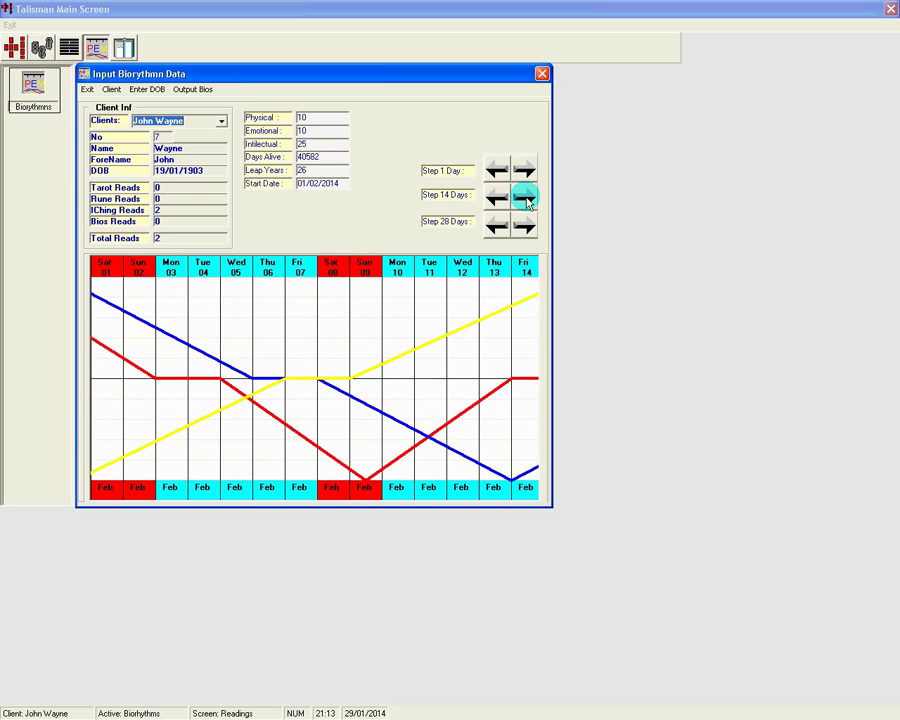
{"action": "left_click", "coordinate": [524, 199]}
{"action": "left_click", "coordinate": [524, 199]}
{"action": "left_click", "coordinate": [524, 199]}
{"action": "left_click", "coordinate": [524, 199]}
{"action": "double_click", "coordinate": [524, 199]}
{"action": "left_click", "coordinate": [524, 199]}
{"action": "left_click", "coordinate": [524, 199]}
{"action": "left_click", "coordinate": [524, 199]}
{"action": "left_click", "coordinate": [524, 199]}
{"action": "left_click", "coordinate": [498, 199]}
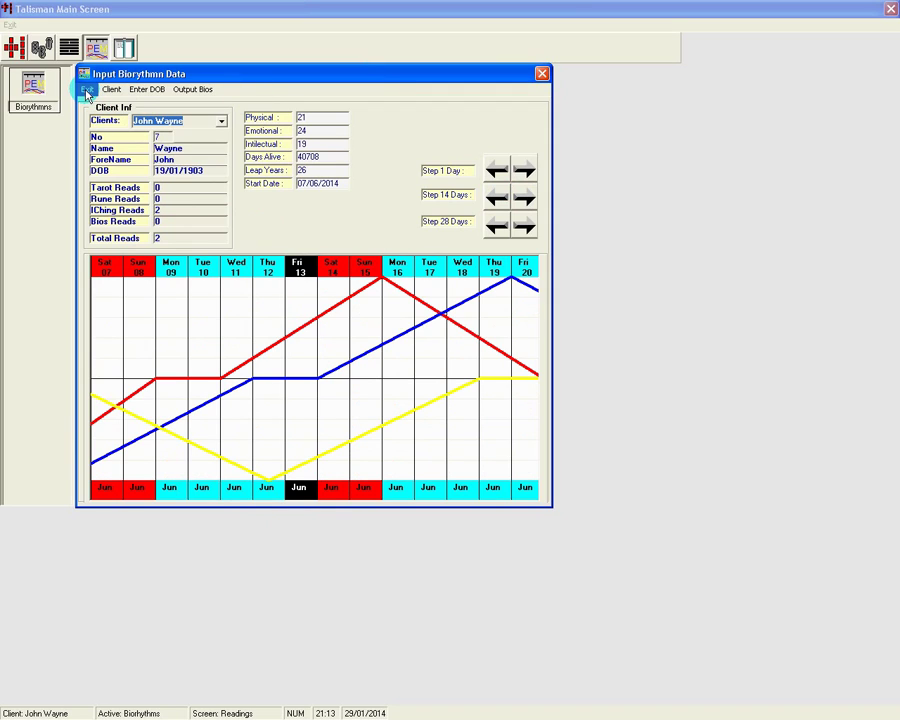
Move the chart back six single days, then back four 28-day jumps.
{"action": "left_click", "coordinate": [495, 170]}
{"action": "left_click", "coordinate": [495, 171]}
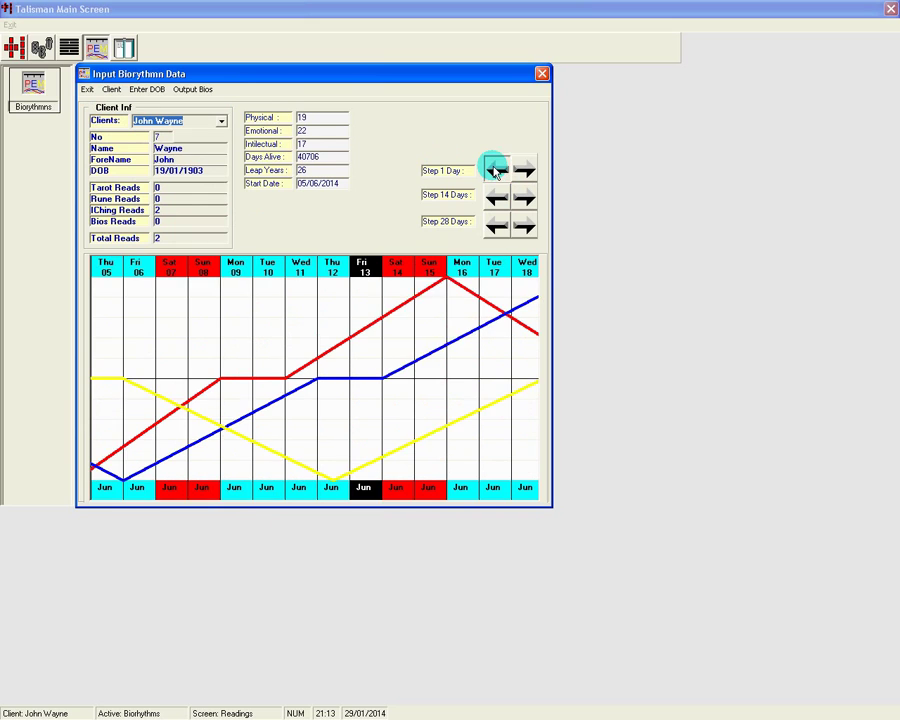
{"action": "left_click", "coordinate": [495, 170]}
{"action": "left_click", "coordinate": [495, 170]}
{"action": "left_click", "coordinate": [495, 170]}
{"action": "left_click", "coordinate": [495, 170]}
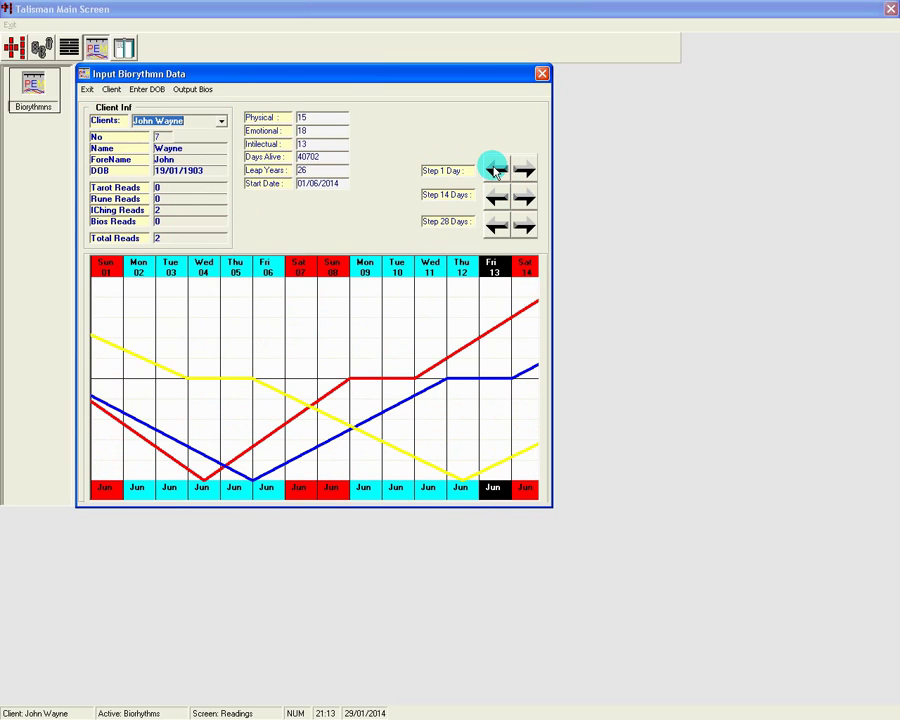
{"action": "left_click", "coordinate": [496, 226]}
{"action": "left_click", "coordinate": [497, 228]}
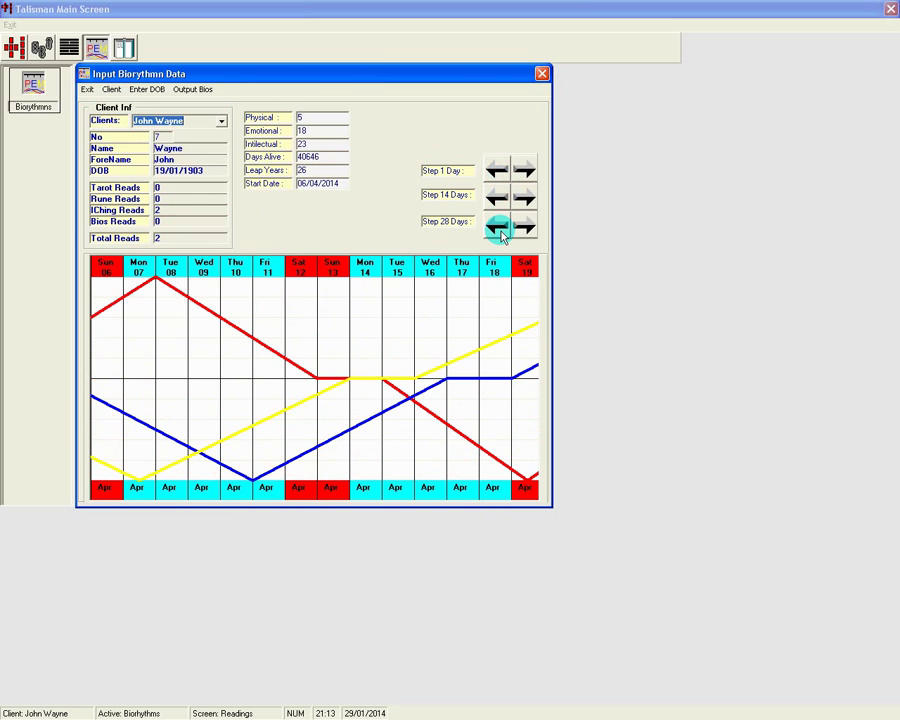
{"action": "left_click", "coordinate": [497, 228]}
{"action": "left_click", "coordinate": [497, 228]}
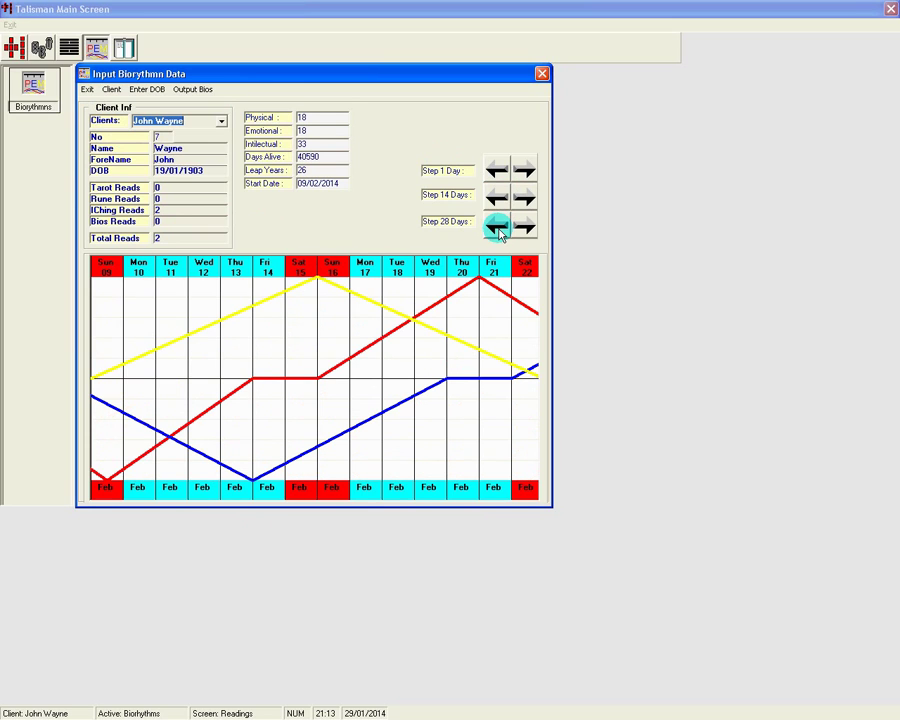
Adjust with 14-day and single-day steps until the chart starts 21/05/2014 (physical 4, emotional 7, intellectual 2).
{"action": "left_click", "coordinate": [497, 198]}
{"action": "left_click", "coordinate": [497, 198]}
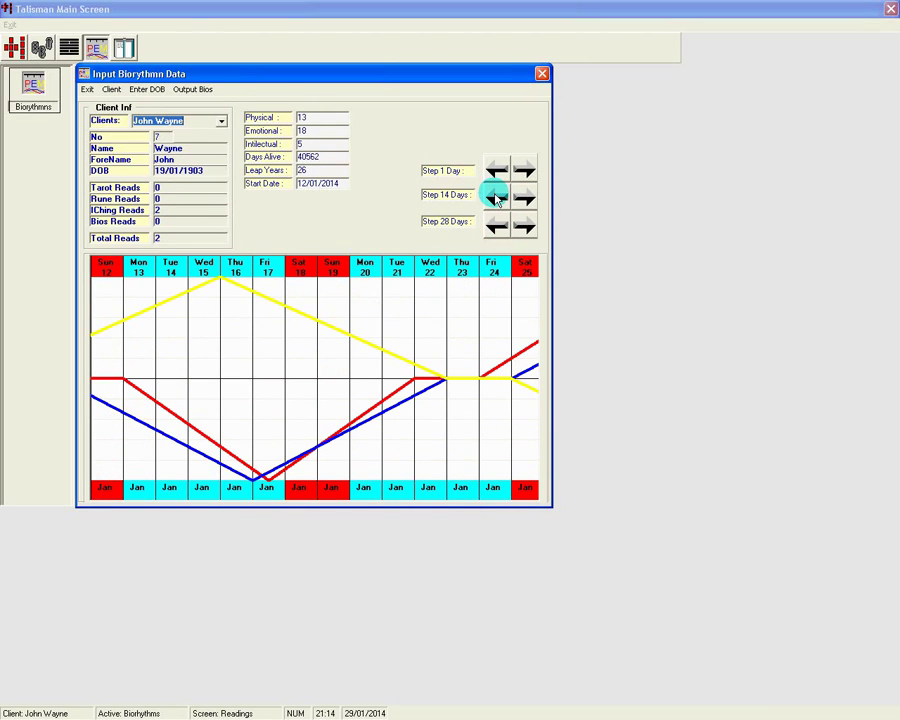
{"action": "left_click", "coordinate": [525, 198]}
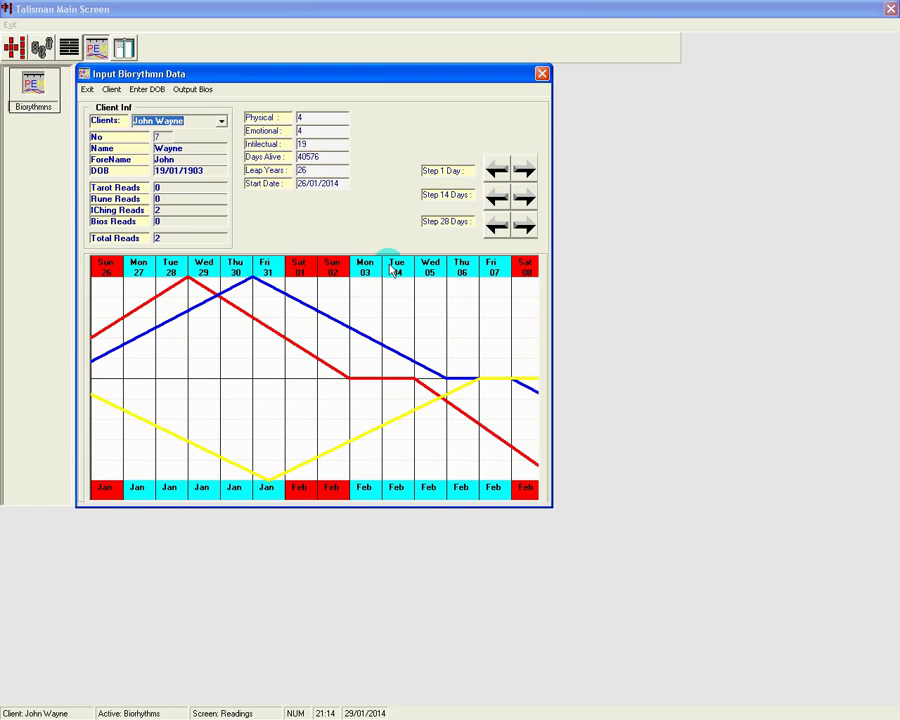
{"action": "left_click", "coordinate": [496, 170]}
{"action": "left_click", "coordinate": [496, 170]}
{"action": "left_click", "coordinate": [496, 170]}
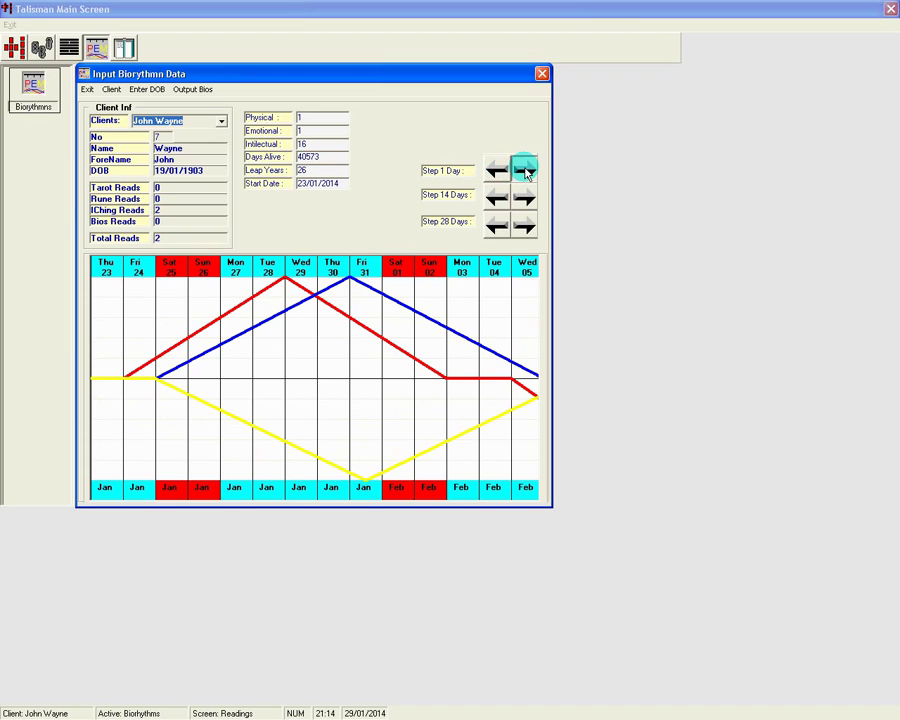
{"action": "left_click", "coordinate": [524, 170]}
{"action": "left_click", "coordinate": [524, 170]}
{"action": "left_click", "coordinate": [524, 170]}
{"action": "left_click", "coordinate": [524, 170]}
{"action": "left_click", "coordinate": [524, 170]}
{"action": "left_click", "coordinate": [524, 170]}
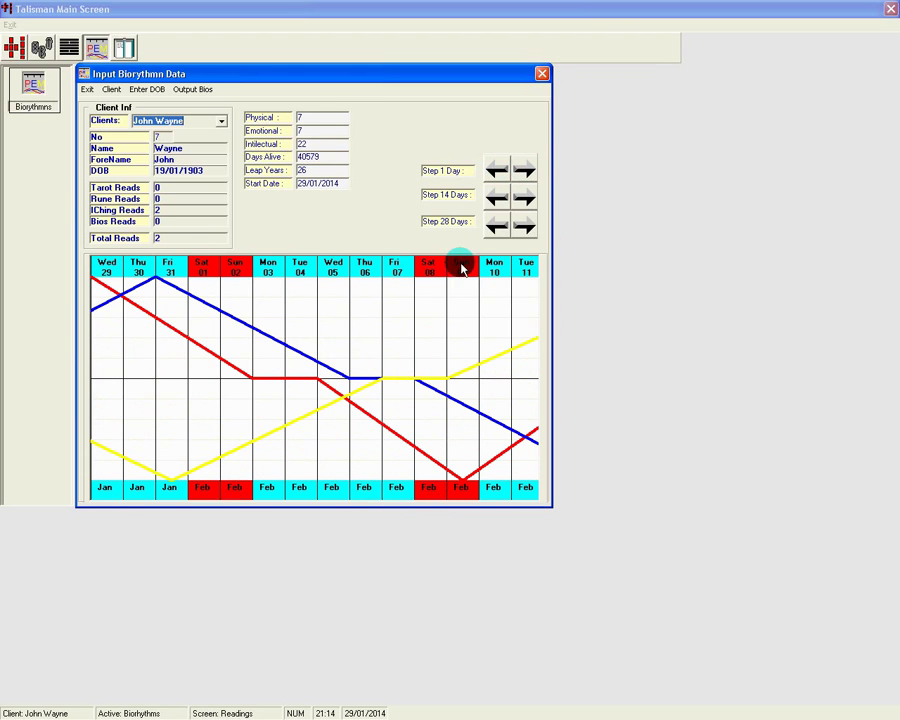
{"action": "left_click", "coordinate": [524, 197]}
{"action": "left_click", "coordinate": [524, 197]}
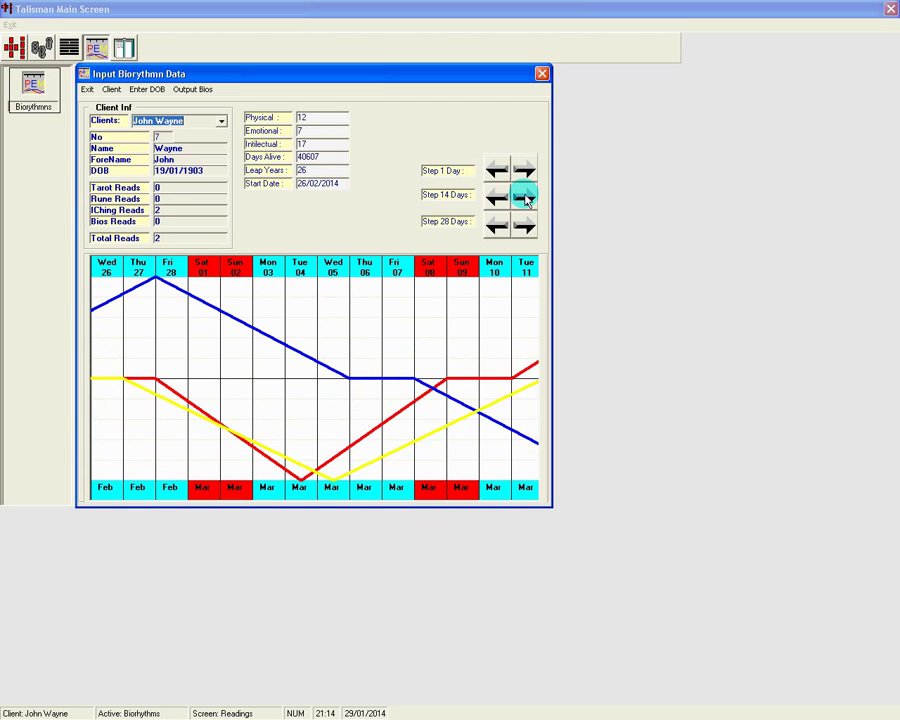
{"action": "left_click", "coordinate": [524, 197]}
{"action": "left_click", "coordinate": [524, 197]}
{"action": "left_click", "coordinate": [524, 197]}
{"action": "left_click", "coordinate": [524, 197]}
{"action": "left_click", "coordinate": [524, 197]}
{"action": "left_click", "coordinate": [524, 197]}
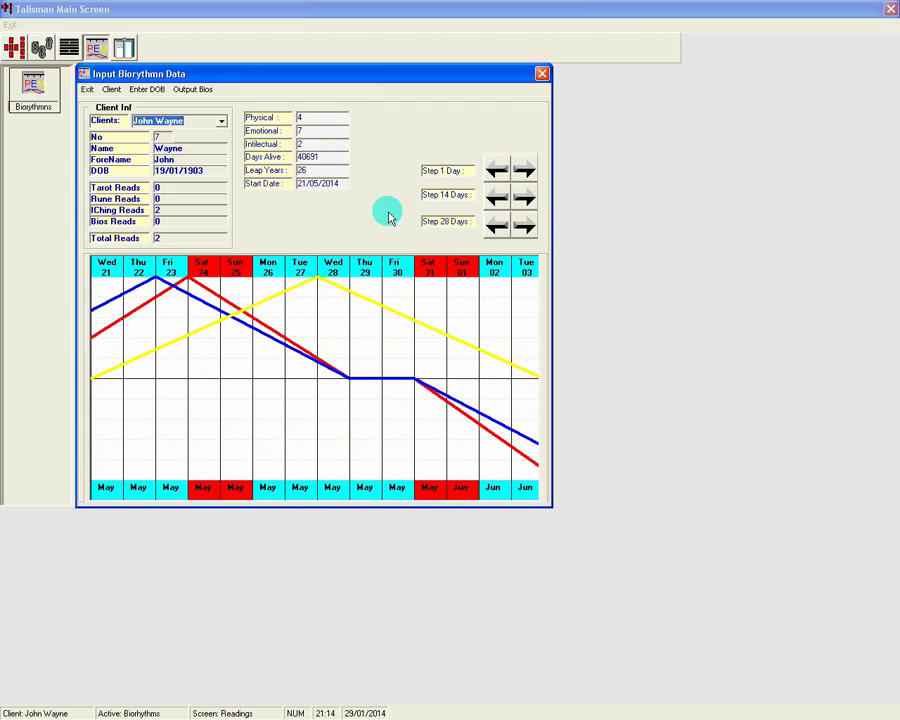
Reset the start date to 29/01/2014 and select the Days Alive 40579 and Leap Years 26 values.
{"action": "left_click", "coordinate": [318, 186]}
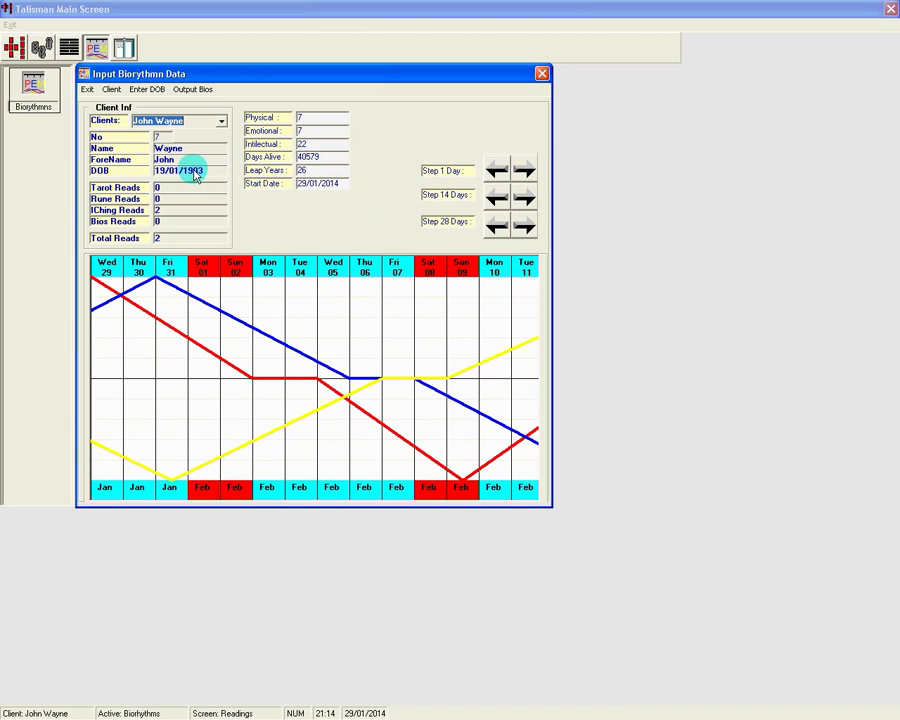
{"action": "double_click", "coordinate": [309, 158]}
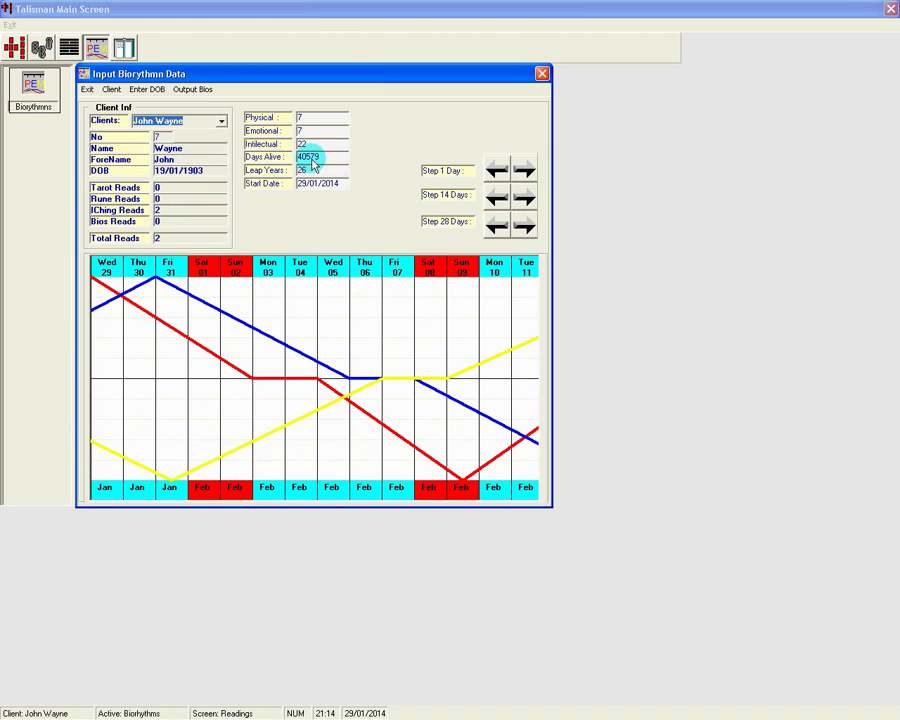
{"action": "left_click", "coordinate": [316, 159]}
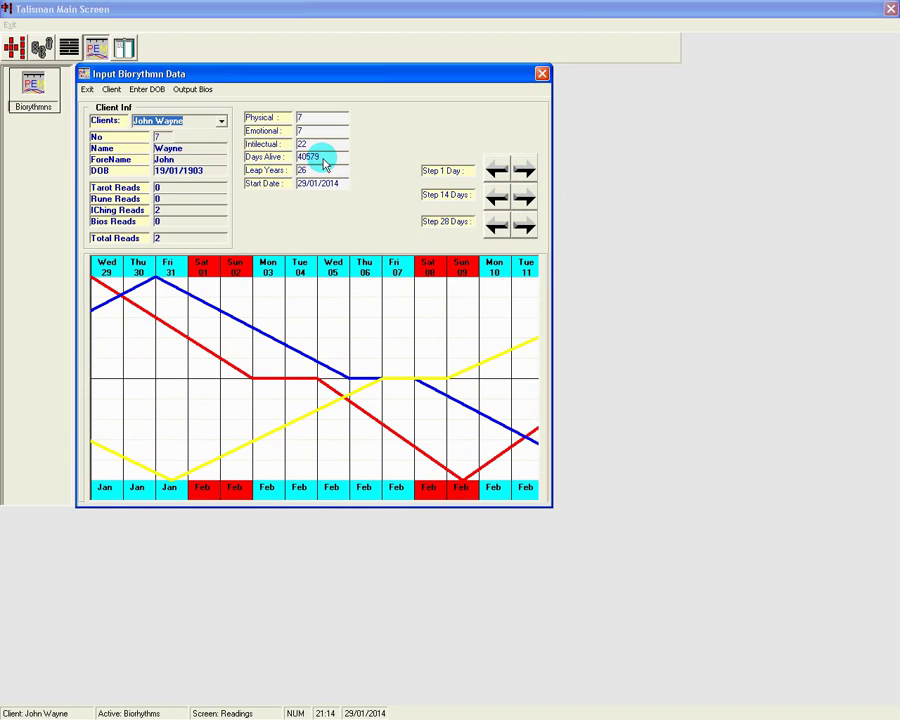
{"action": "double_click", "coordinate": [305, 172]}
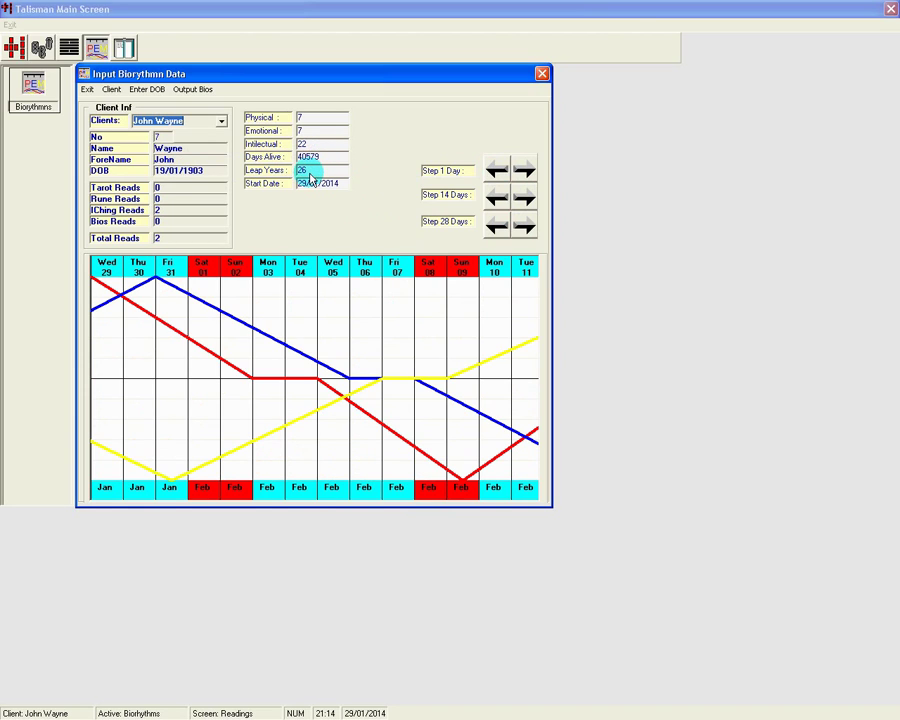
{"action": "left_click", "coordinate": [259, 263]}
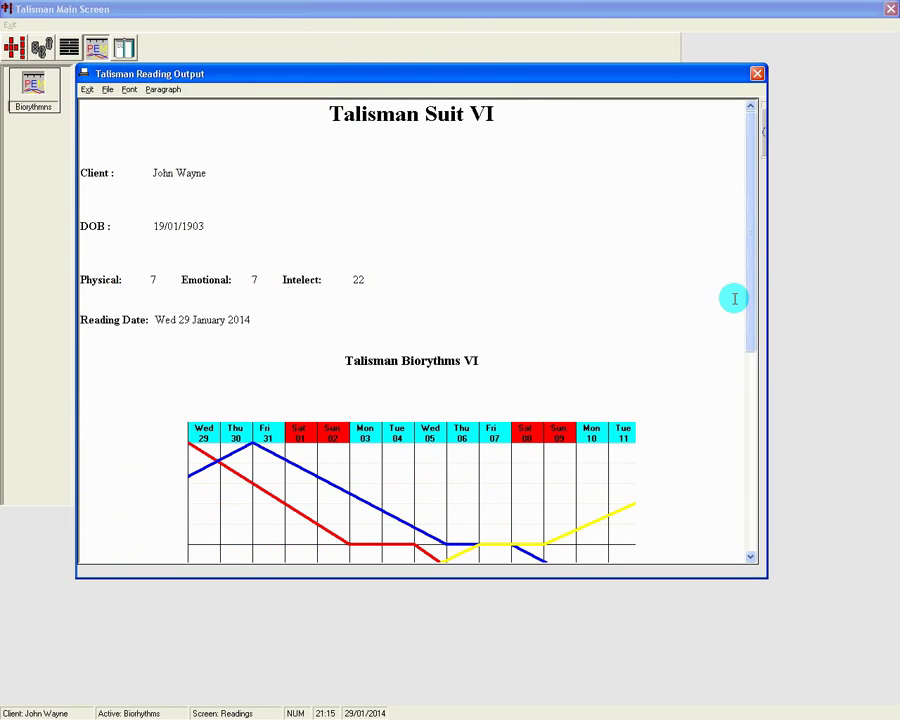
{"action": "left_click", "coordinate": [757, 75]}
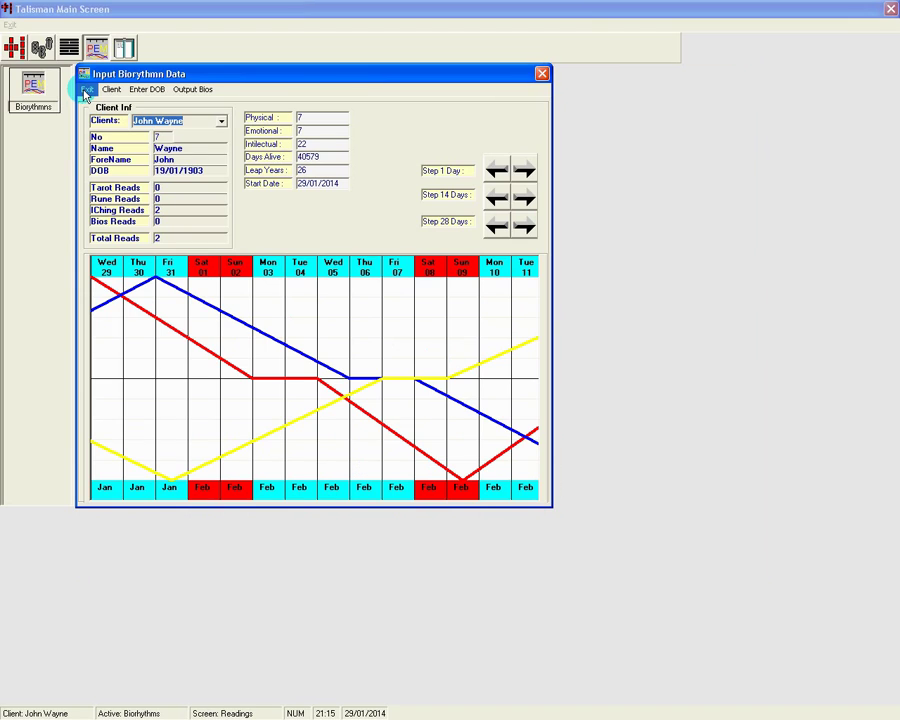
Exit the Input Biorythmn Data window to return to the main screen.
{"action": "left_click", "coordinate": [86, 92]}
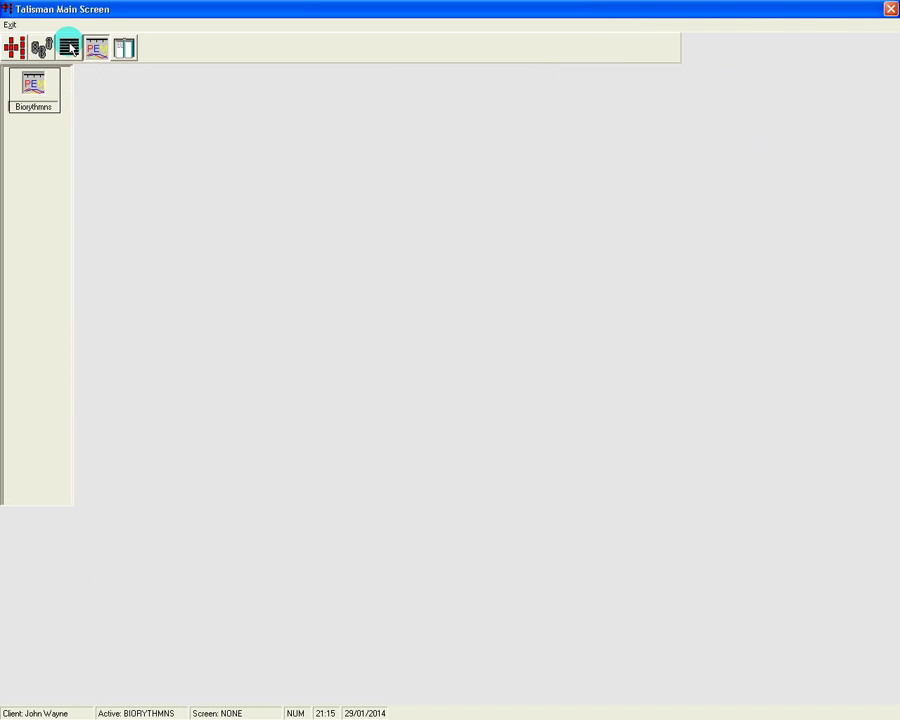